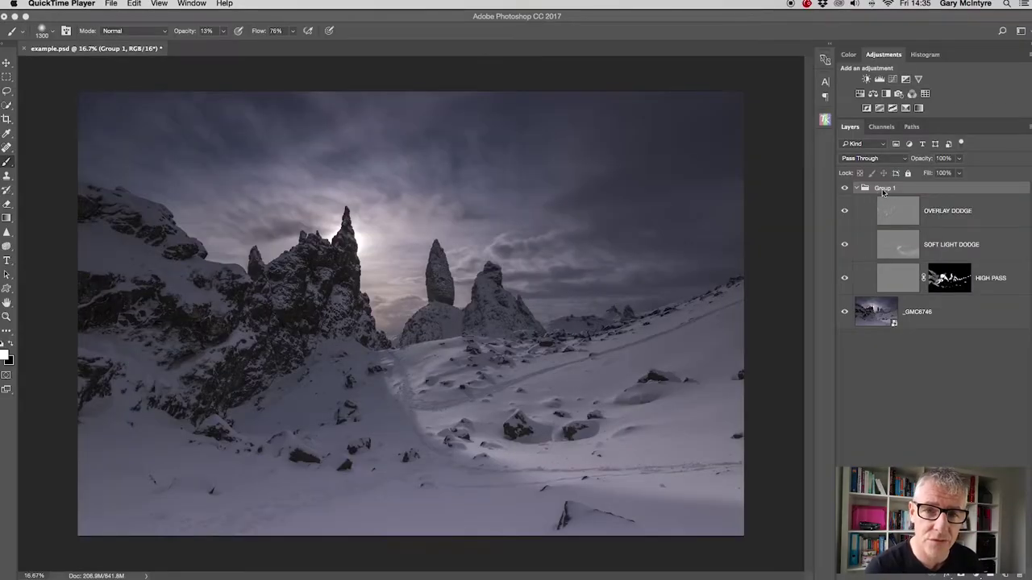
Step: Rename Group 1 to 'overlay edits' and collapse the group in the Layers panel
click(883, 191)
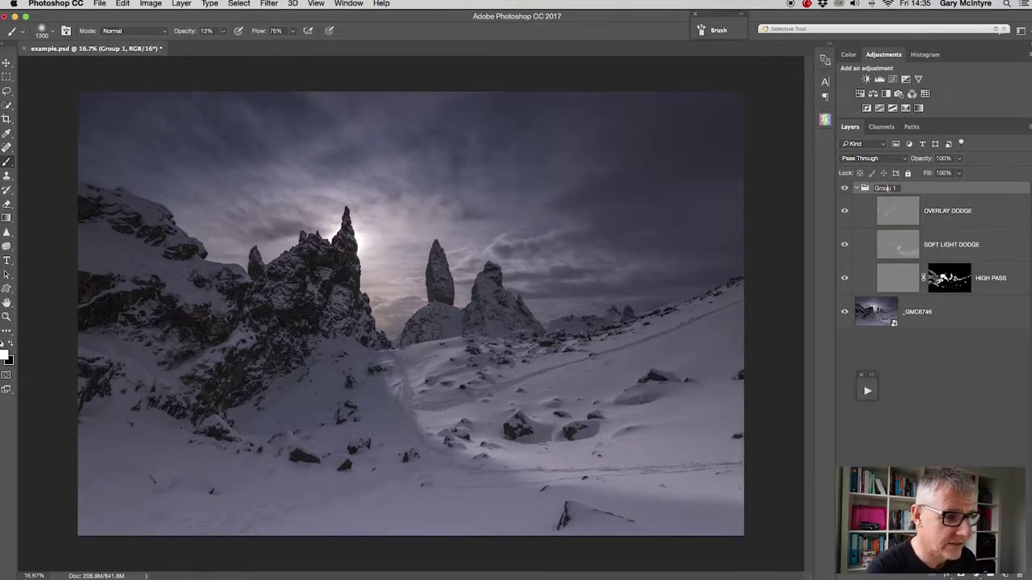
double_click(885, 190)
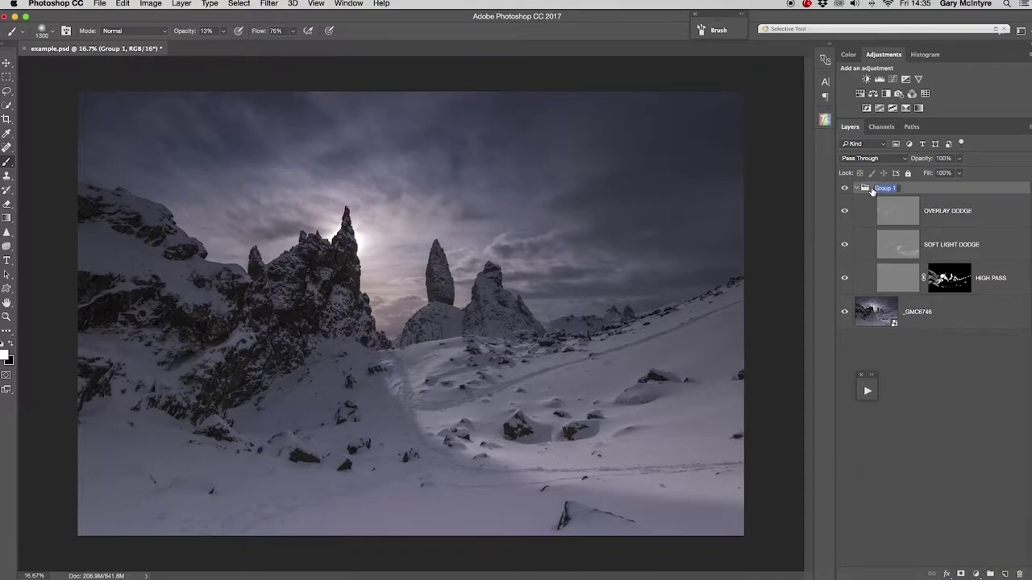
text(overlay edits)
key(Return)
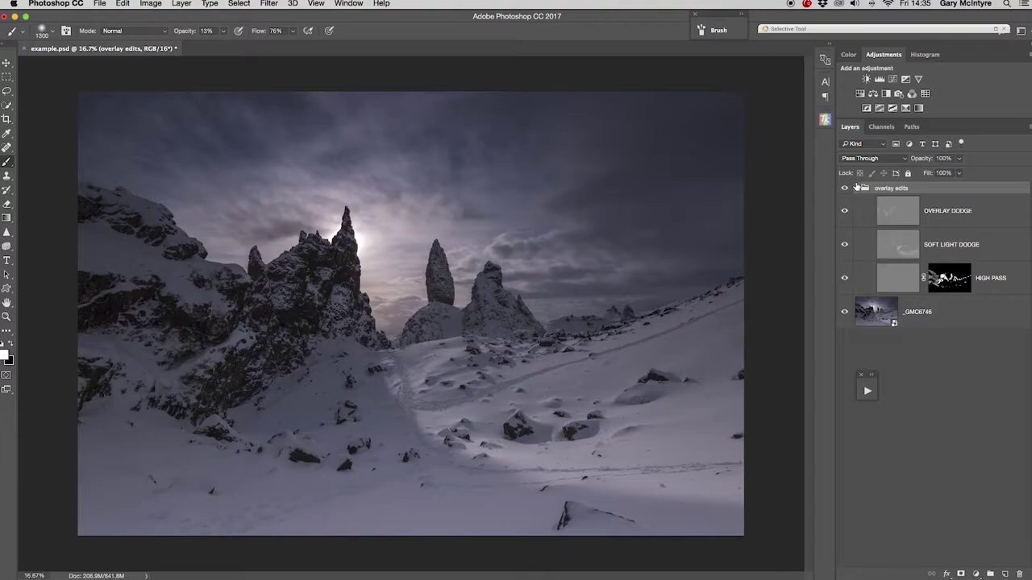
click(857, 188)
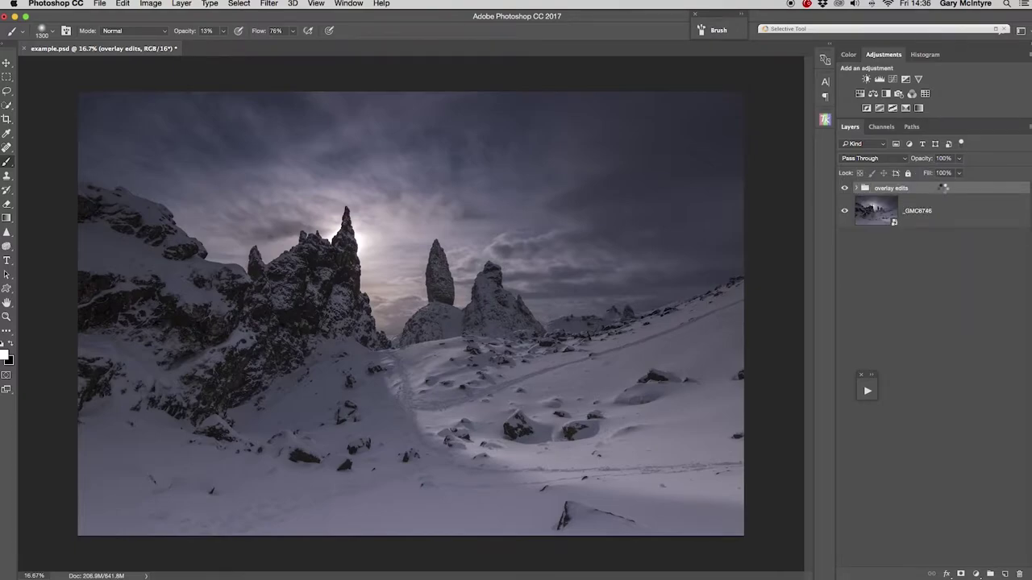
Step: Merge all visible layers into a new stamped layer
key(super+alt+shift+e)
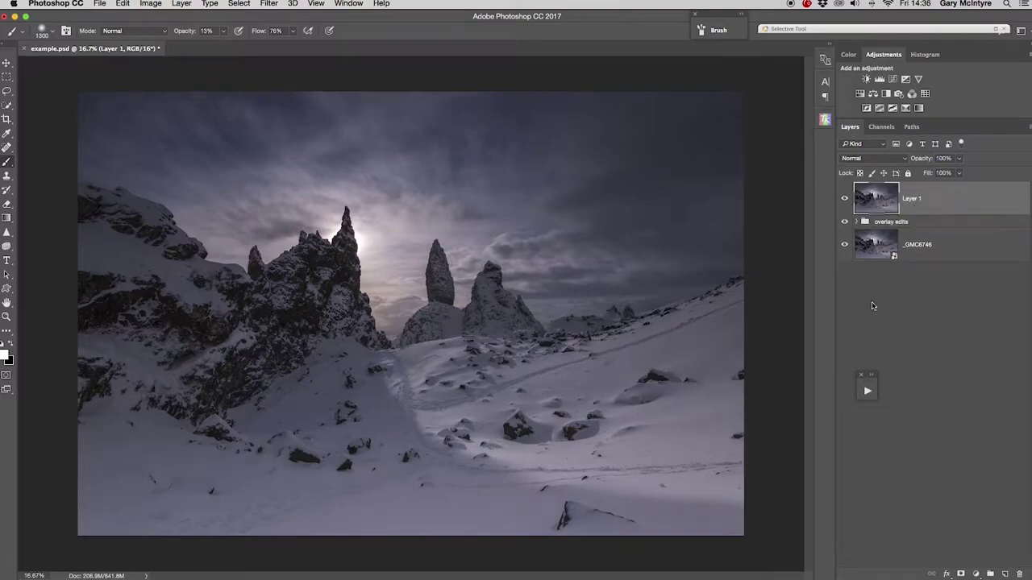
click(266, 5)
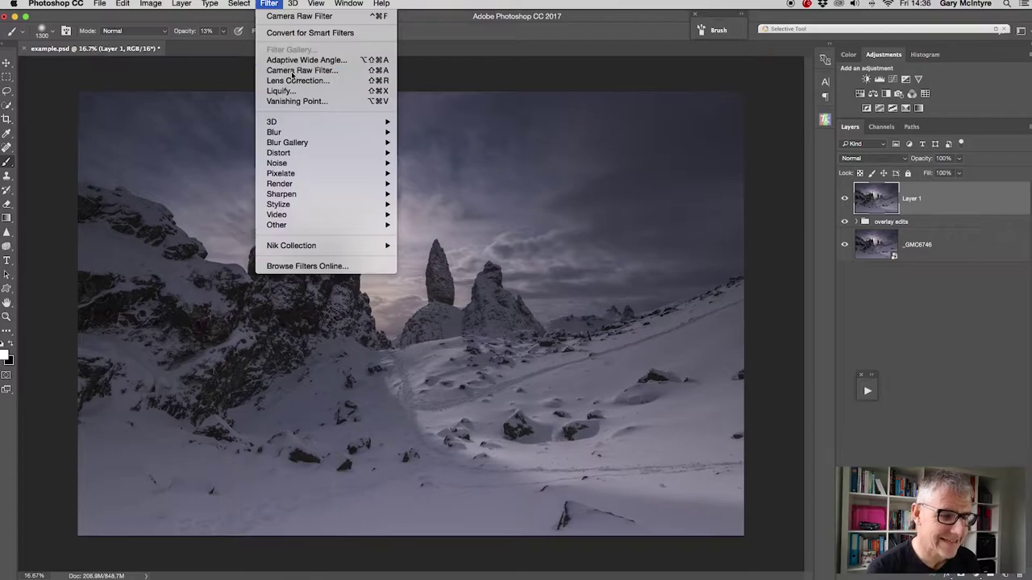
click(618, 190)
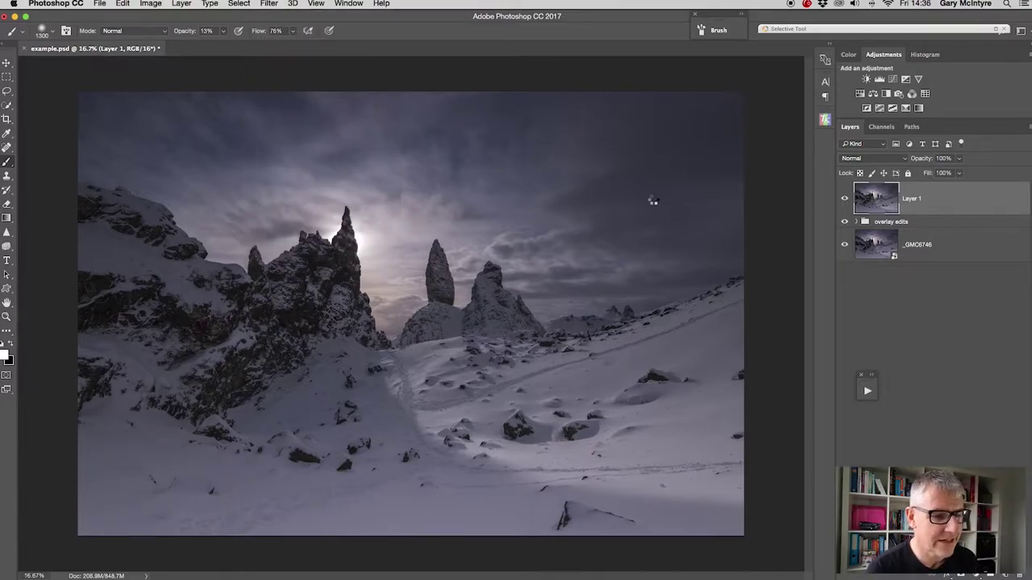
Step: In Camera Raw's Detail panel, set sharpening Masking to 68 and Amount to 31
key(super+shift+a)
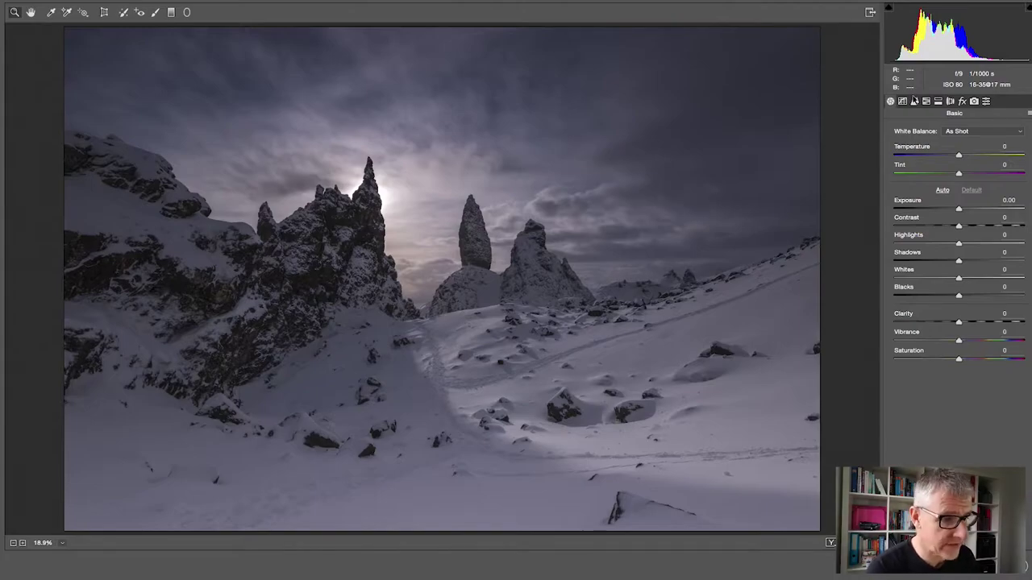
click(915, 102)
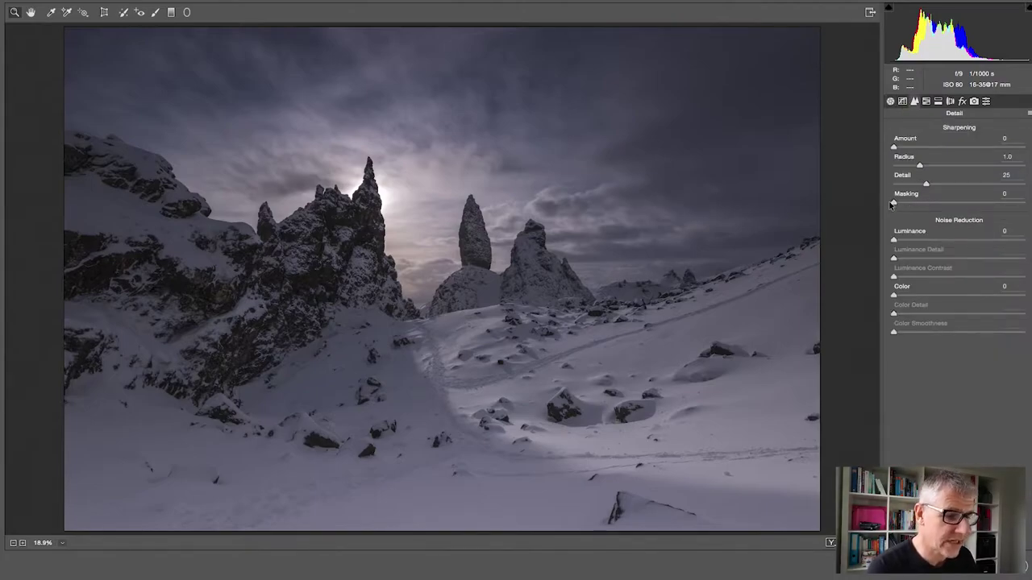
drag(895, 204, 982, 207)
drag(893, 148, 921, 149)
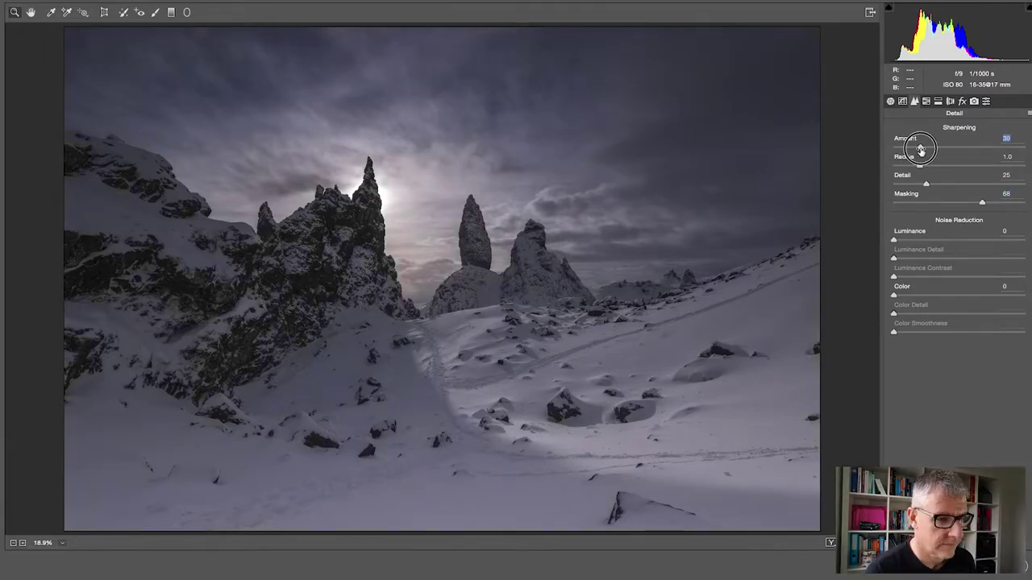
Step: Add a gentle point curve in Camera Raw that darkens shadows and lifts highlights
click(906, 102)
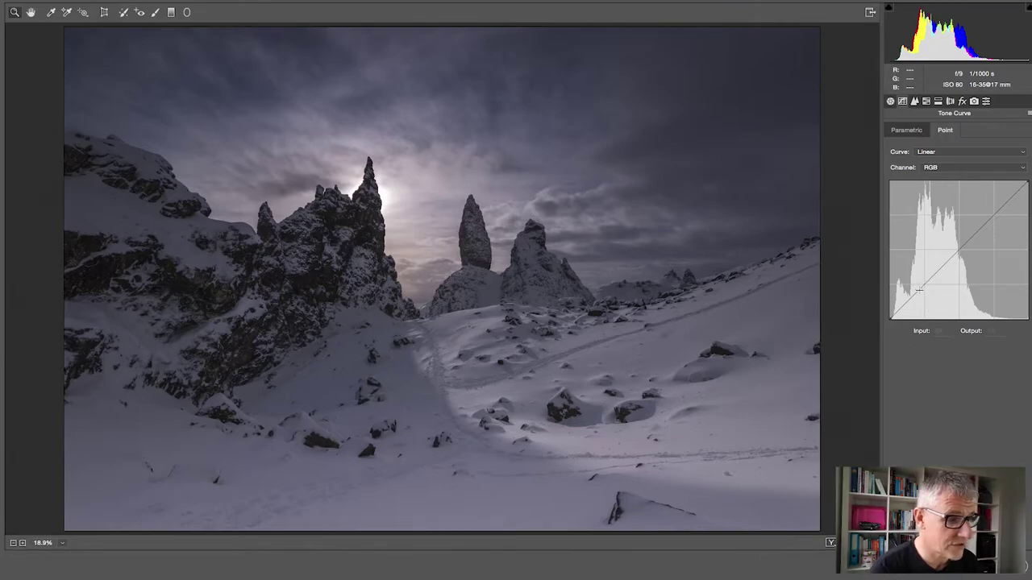
drag(921, 288, 922, 291)
drag(994, 214, 994, 212)
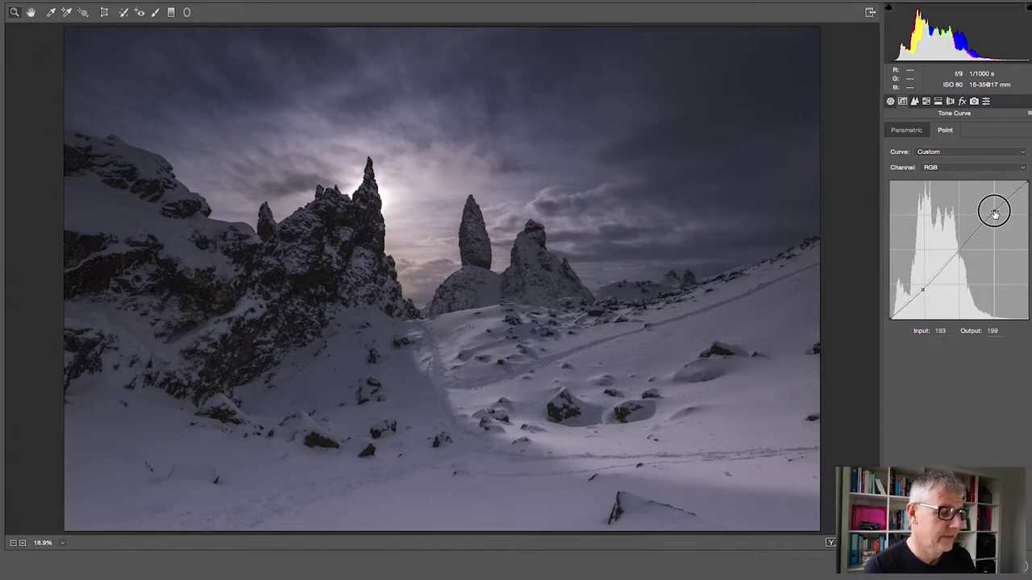
Step: Set HSL Saturation Reds +7 and Oranges +13, and Oranges Luminance to -10
click(927, 103)
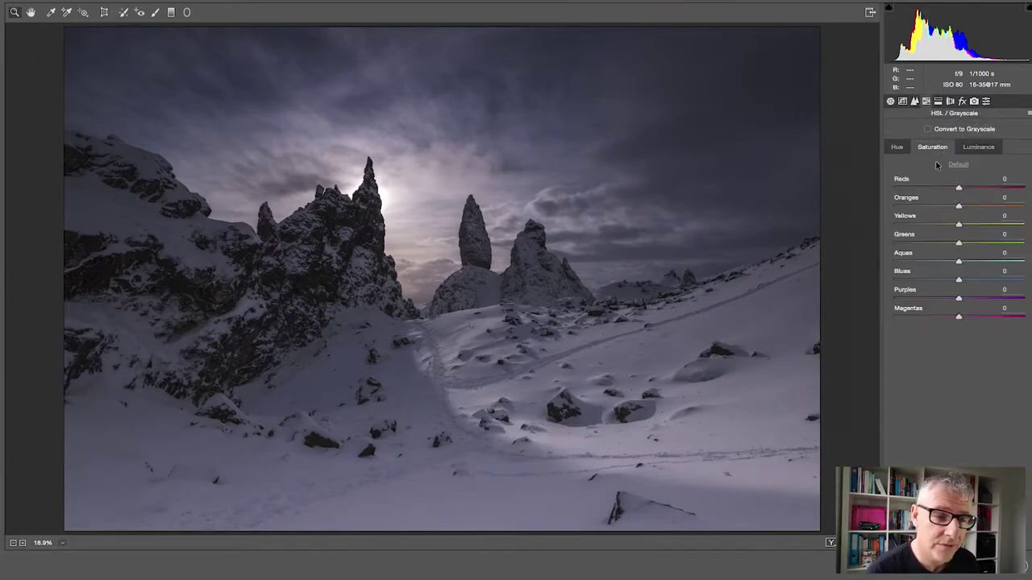
drag(961, 209, 963, 209)
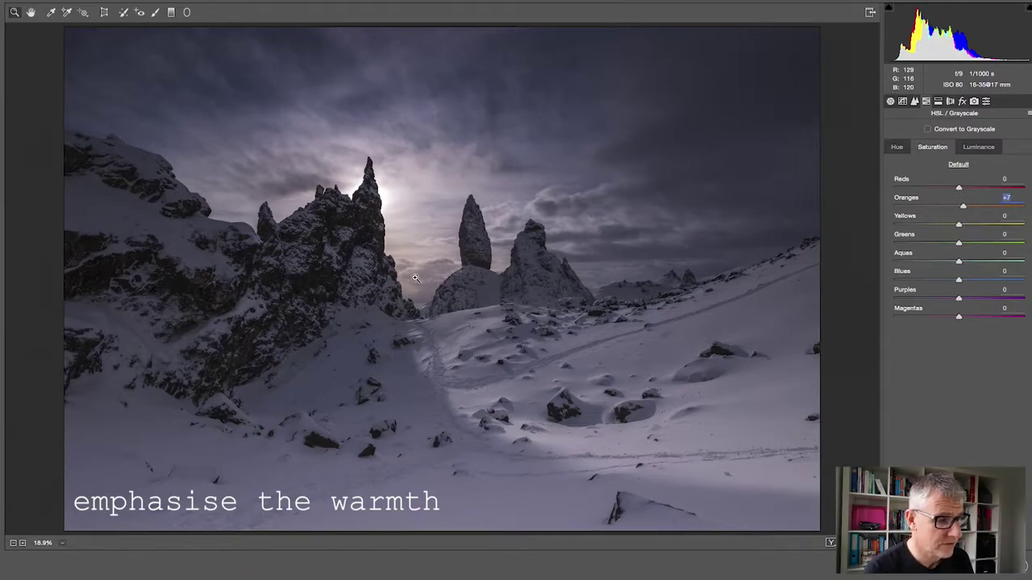
drag(415, 278, 490, 276)
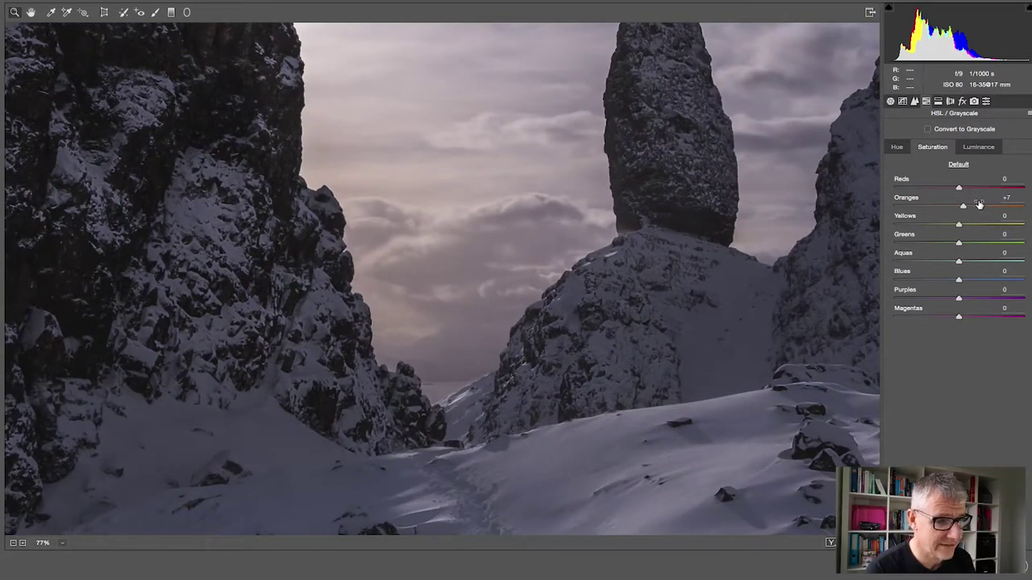
mouse_move(964, 207)
mouse_down()
mouse_move(1005, 208)
mouse_move(967, 208)
mouse_move(963, 188)
mouse_up()
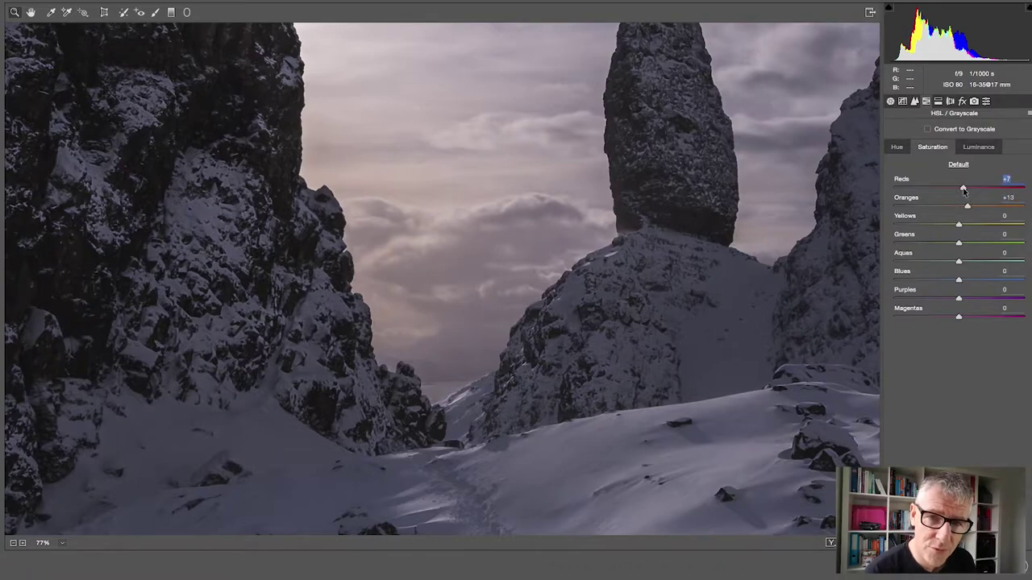
click(639, 269)
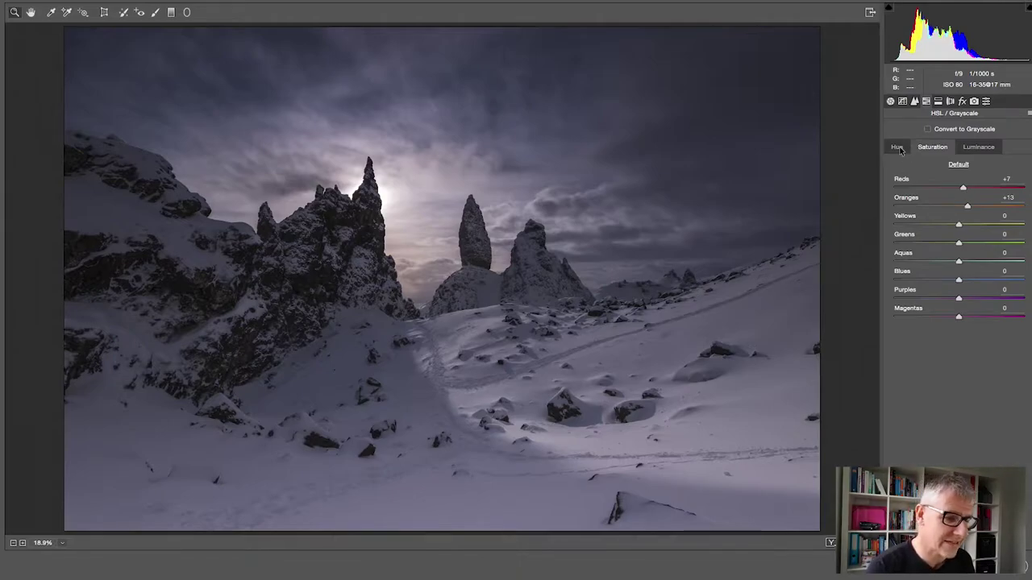
click(977, 148)
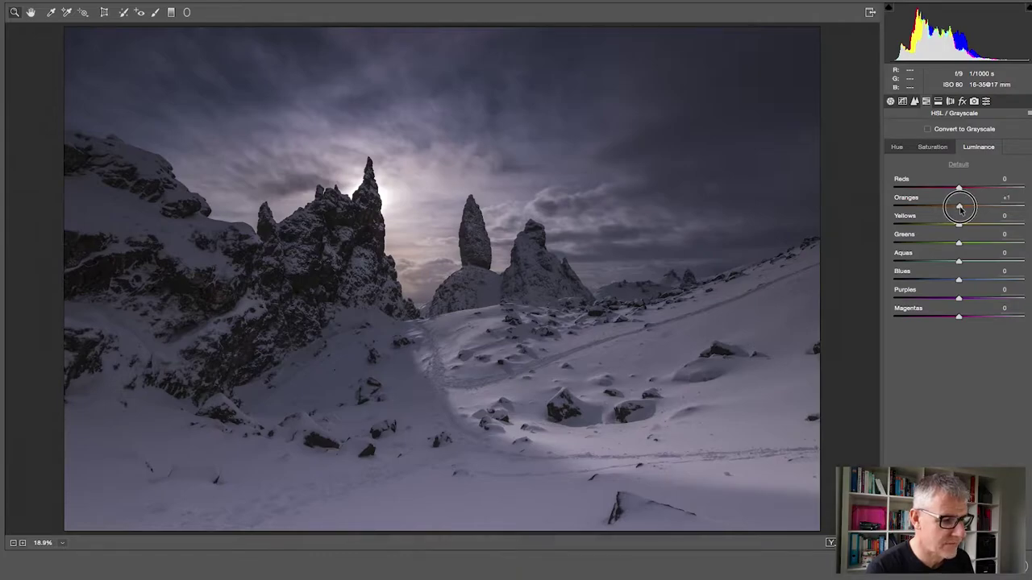
drag(960, 209, 953, 209)
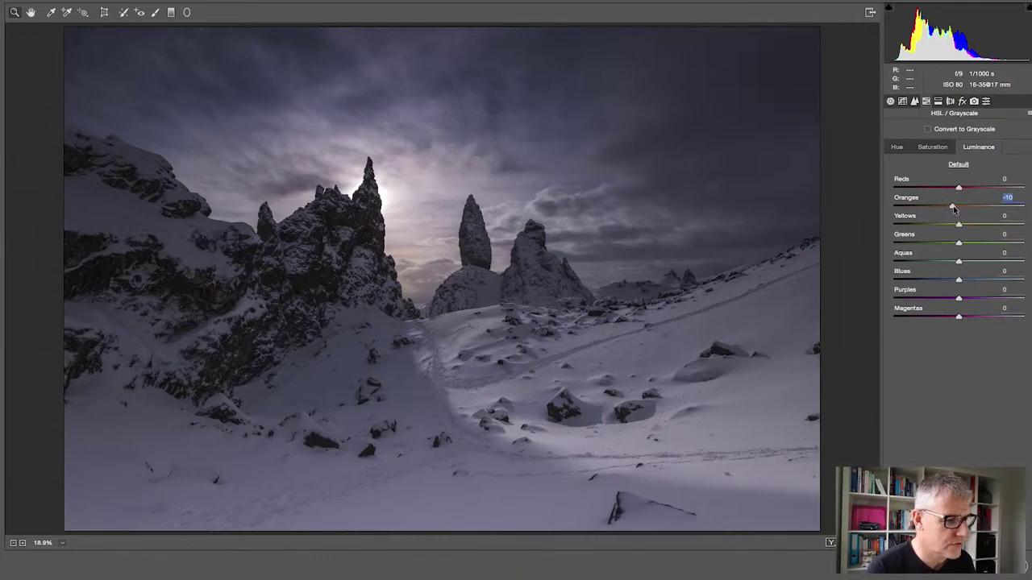
Step: Set white balance to Temperature +1 and Tint +7, then select the Adjustment Brush
click(891, 102)
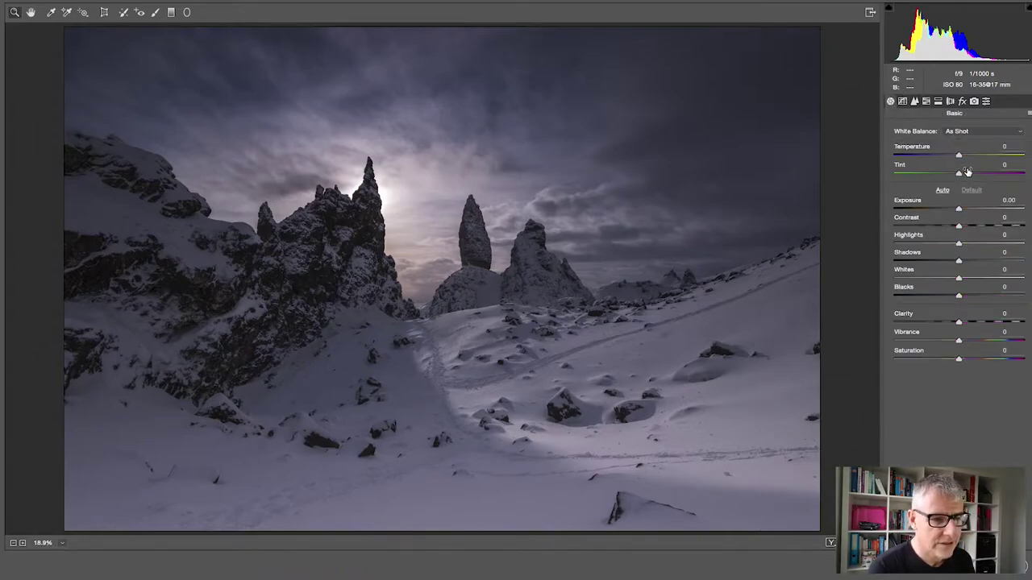
drag(961, 159, 965, 175)
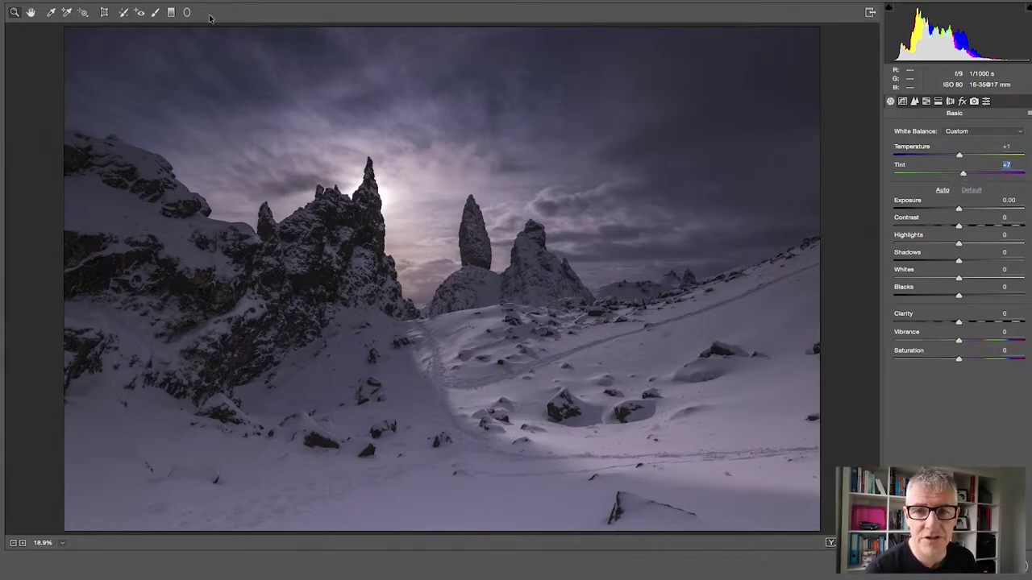
click(155, 13)
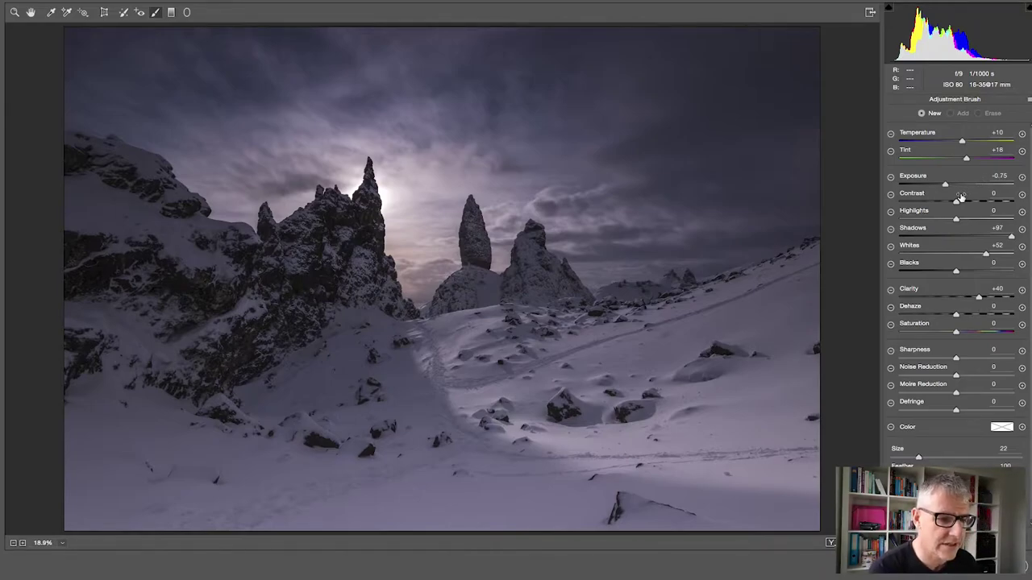
Step: Brush the foreground snow to brighten it, adding a second brush adjustment at Exposure +0.45
mouse_move(449, 379)
mouse_down()
mouse_move(472, 354)
mouse_move(451, 356)
mouse_move(467, 343)
mouse_move(441, 347)
mouse_move(482, 344)
mouse_move(450, 378)
mouse_move(560, 367)
mouse_move(515, 421)
mouse_move(645, 406)
mouse_move(608, 445)
mouse_move(772, 412)
mouse_move(806, 430)
mouse_move(814, 454)
mouse_move(769, 466)
mouse_move(592, 443)
mouse_move(490, 367)
mouse_move(467, 358)
mouse_move(395, 375)
mouse_move(349, 313)
mouse_move(280, 305)
mouse_move(284, 296)
mouse_move(250, 314)
mouse_move(216, 306)
mouse_move(115, 218)
mouse_move(76, 226)
mouse_move(124, 352)
mouse_move(286, 304)
mouse_move(294, 317)
mouse_move(332, 262)
mouse_move(304, 287)
mouse_move(314, 312)
mouse_move(396, 361)
mouse_move(490, 342)
mouse_move(452, 358)
mouse_move(467, 407)
mouse_move(523, 433)
mouse_move(672, 416)
mouse_move(794, 419)
mouse_move(723, 439)
mouse_move(617, 434)
mouse_move(818, 452)
mouse_move(708, 432)
mouse_move(636, 397)
mouse_move(847, 330)
mouse_move(647, 371)
mouse_move(658, 356)
mouse_move(808, 303)
mouse_move(531, 392)
mouse_move(476, 358)
mouse_move(446, 379)
mouse_up()
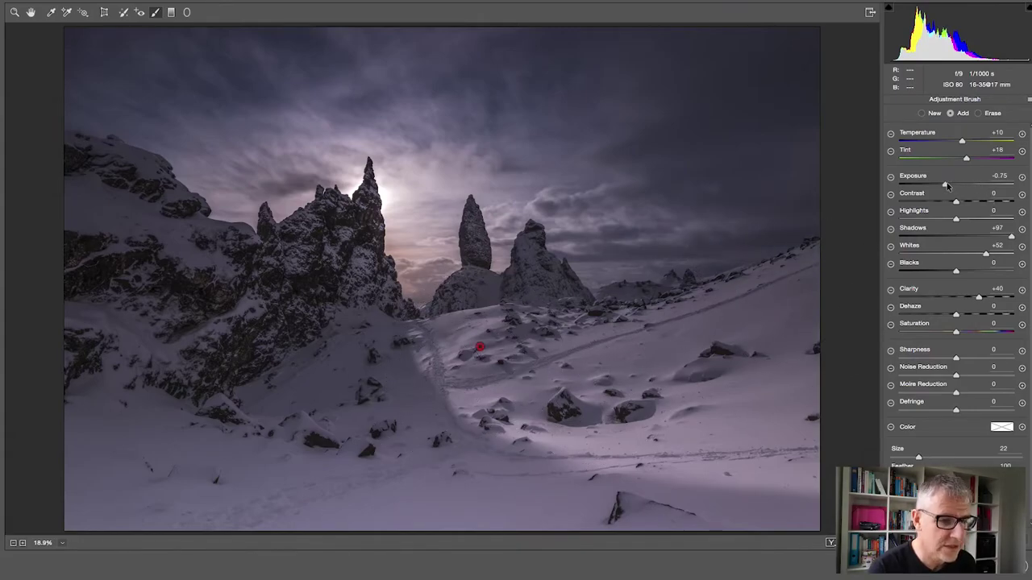
drag(947, 186, 961, 188)
drag(952, 236, 1013, 236)
drag(964, 298, 974, 299)
drag(959, 184, 963, 185)
click(922, 112)
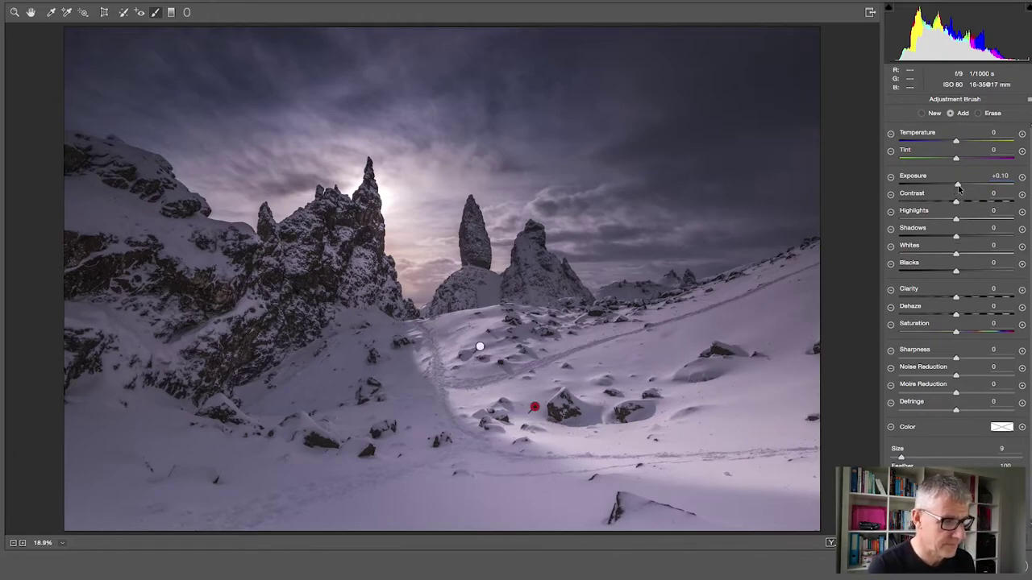
drag(959, 186, 962, 189)
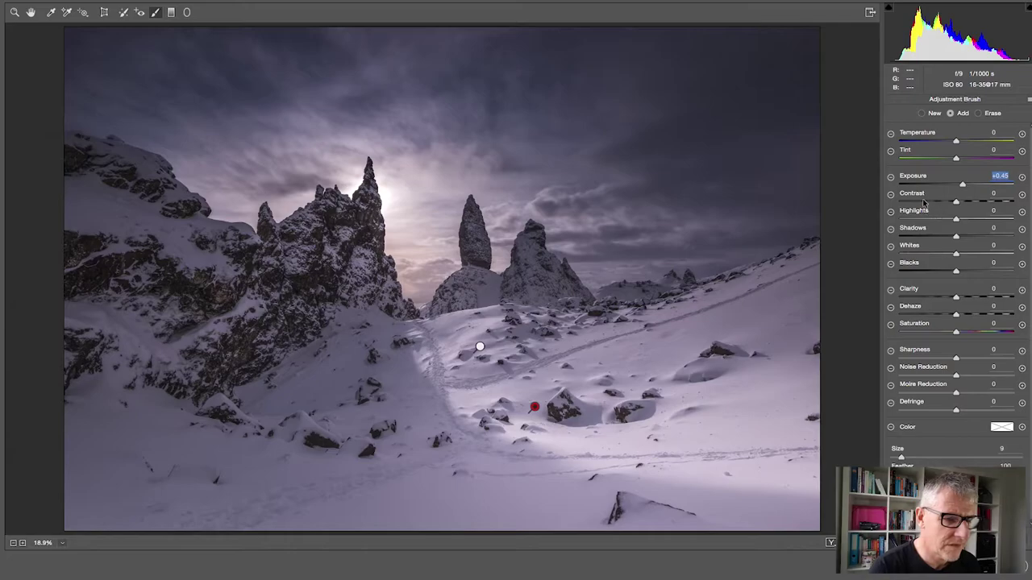
Step: Paint a new brush adjustment on the rock crag, erase it from the snow, and set Shadows +31
click(922, 113)
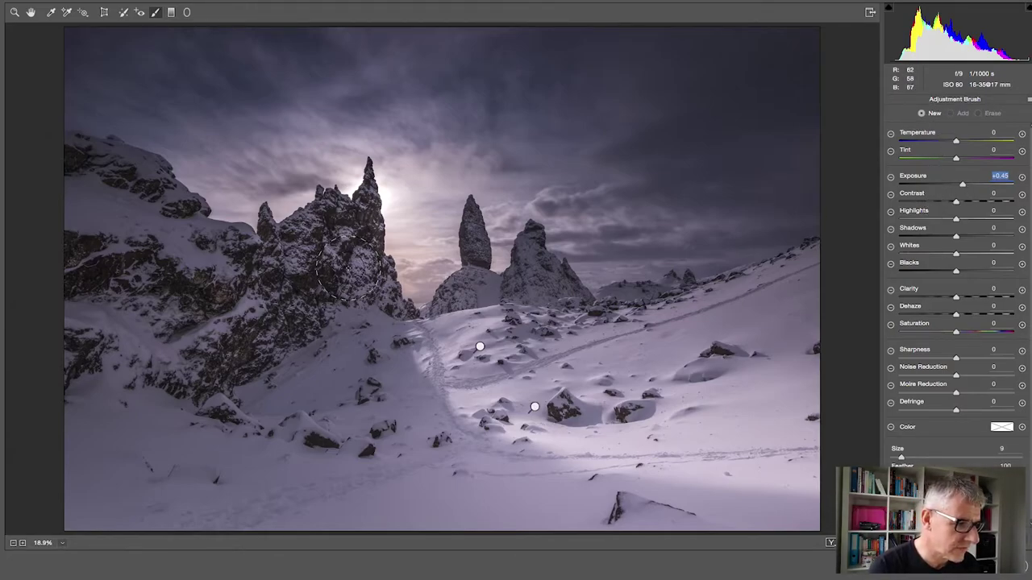
mouse_move(355, 290)
mouse_down()
mouse_move(353, 258)
mouse_move(335, 253)
mouse_move(301, 277)
mouse_move(326, 254)
mouse_move(283, 274)
mouse_move(297, 257)
mouse_move(217, 296)
mouse_move(175, 278)
mouse_move(219, 300)
mouse_move(81, 220)
mouse_move(70, 251)
mouse_move(111, 229)
mouse_move(156, 230)
mouse_move(124, 176)
mouse_move(77, 153)
mouse_move(146, 178)
mouse_move(179, 218)
mouse_move(233, 237)
mouse_move(249, 254)
mouse_move(74, 280)
mouse_move(191, 309)
mouse_move(177, 343)
mouse_move(77, 317)
mouse_move(174, 358)
mouse_move(218, 406)
mouse_move(251, 417)
mouse_move(45, 337)
mouse_move(215, 381)
mouse_move(214, 412)
mouse_move(331, 439)
mouse_move(205, 408)
mouse_move(96, 337)
mouse_move(35, 330)
mouse_move(99, 365)
mouse_move(81, 376)
mouse_move(262, 338)
mouse_move(302, 313)
mouse_move(199, 392)
mouse_move(316, 332)
mouse_move(245, 362)
mouse_move(324, 260)
mouse_move(285, 262)
mouse_move(281, 252)
mouse_move(311, 233)
mouse_move(359, 243)
mouse_move(364, 301)
mouse_move(312, 326)
mouse_move(356, 314)
mouse_move(198, 399)
mouse_move(331, 441)
mouse_move(489, 460)
mouse_up()
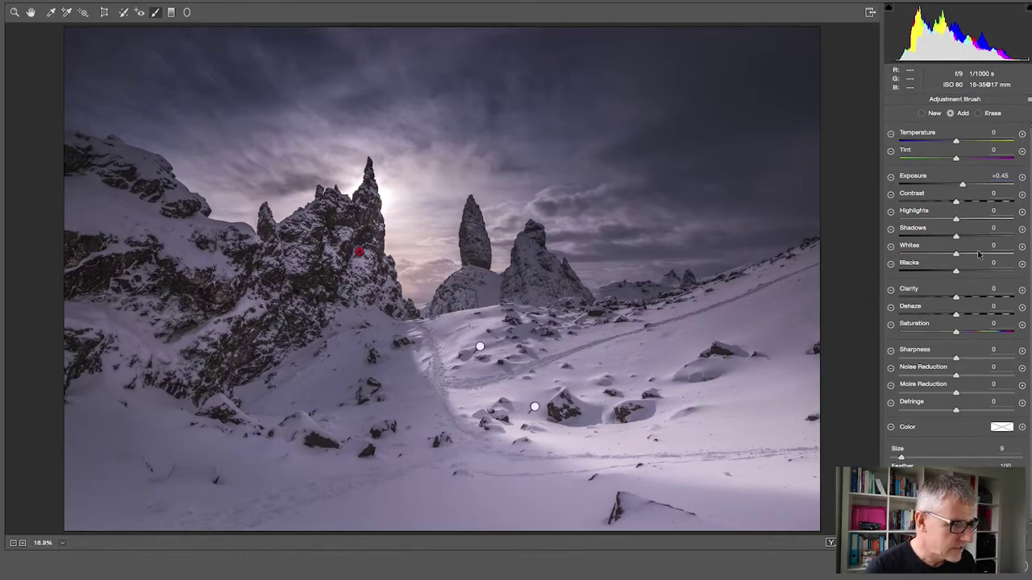
click(979, 114)
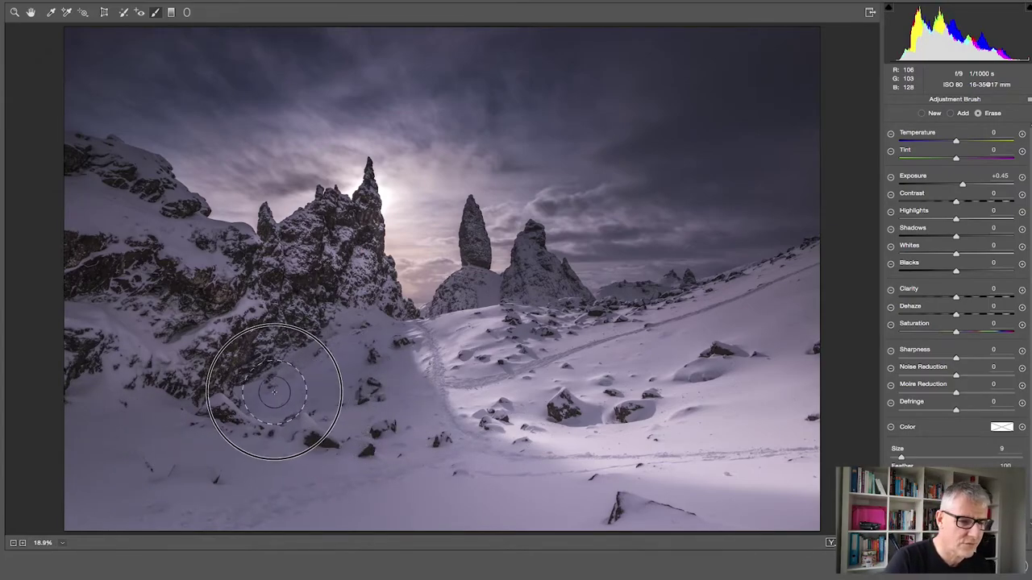
drag(345, 357, 418, 352)
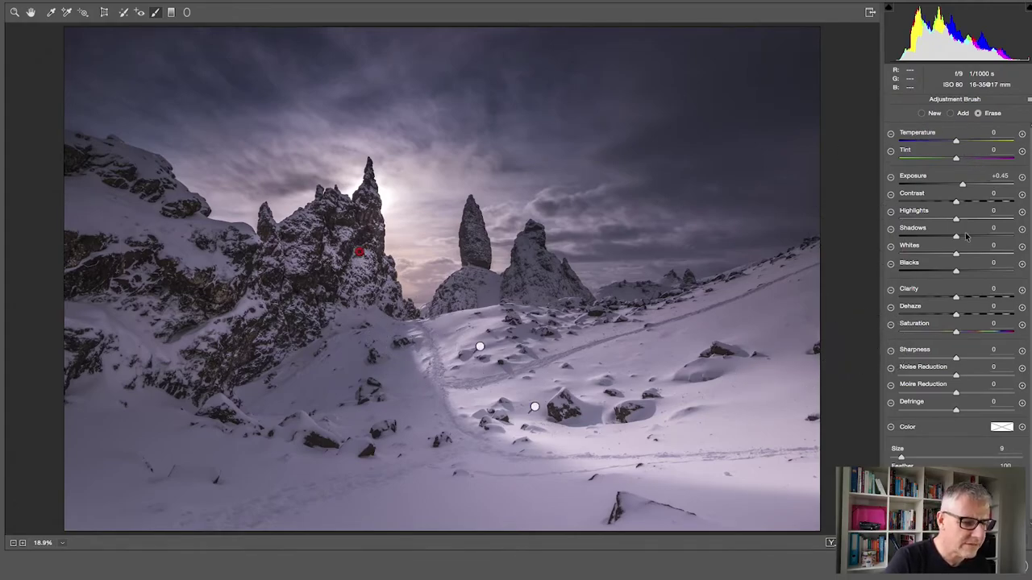
mouse_move(956, 237)
mouse_down()
mouse_move(997, 235)
mouse_move(943, 237)
mouse_move(1000, 237)
mouse_move(974, 237)
mouse_up()
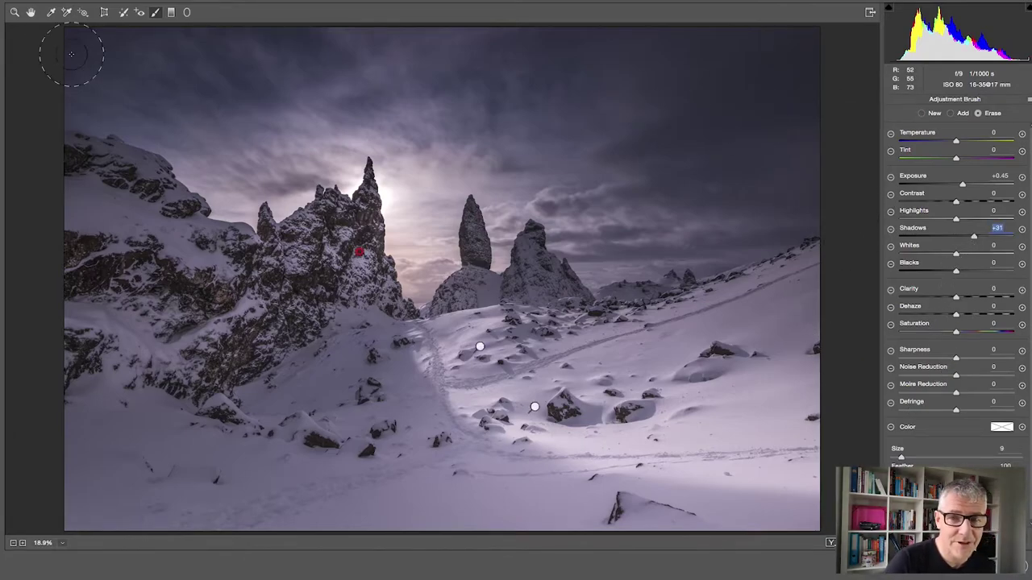
click(33, 12)
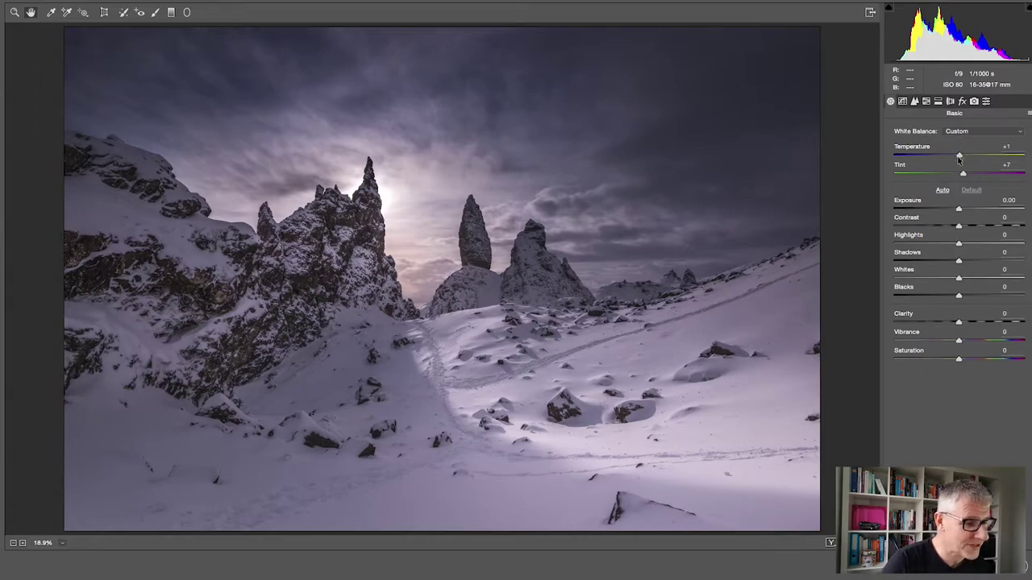
Step: Shift Tint to +14, then add a new layer and sample a Clone Stamp source
drag(963, 174, 966, 174)
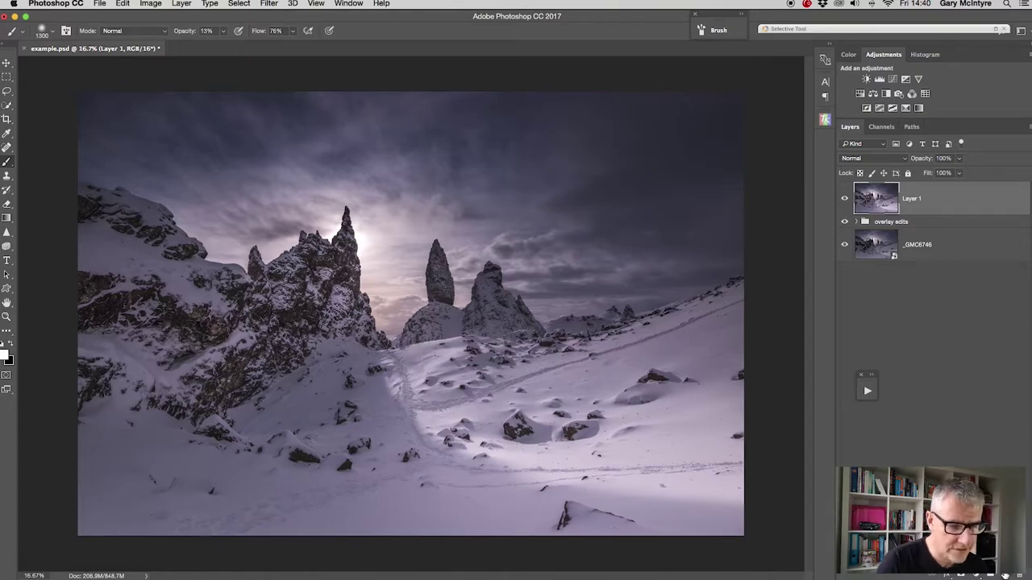
click(1005, 575)
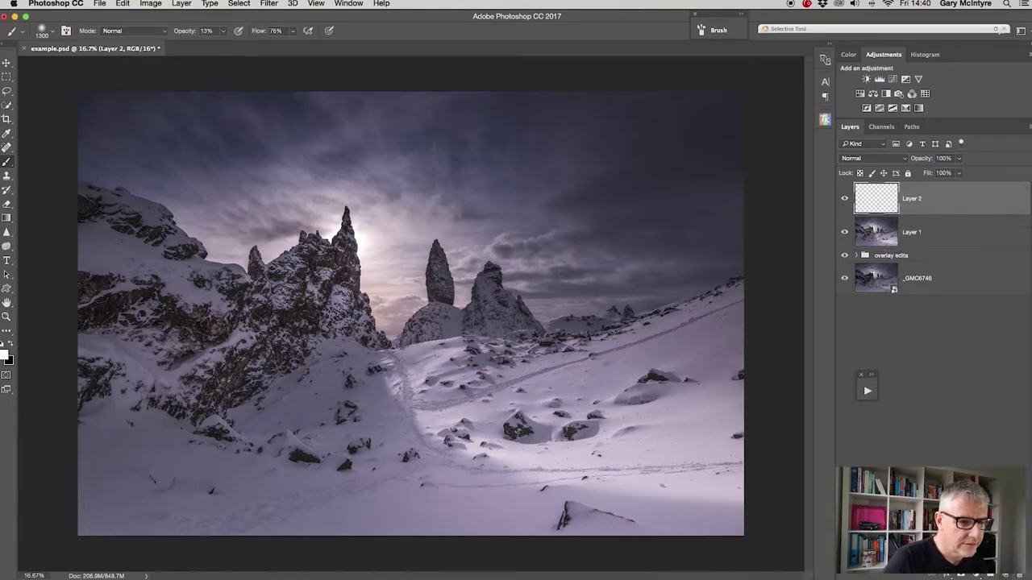
click(8, 177)
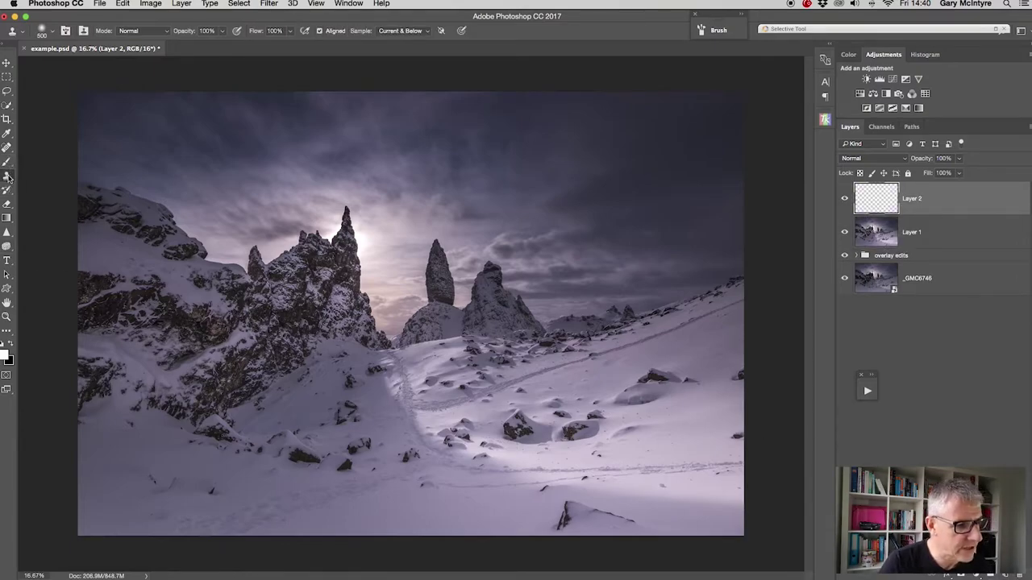
alt+click(487, 525)
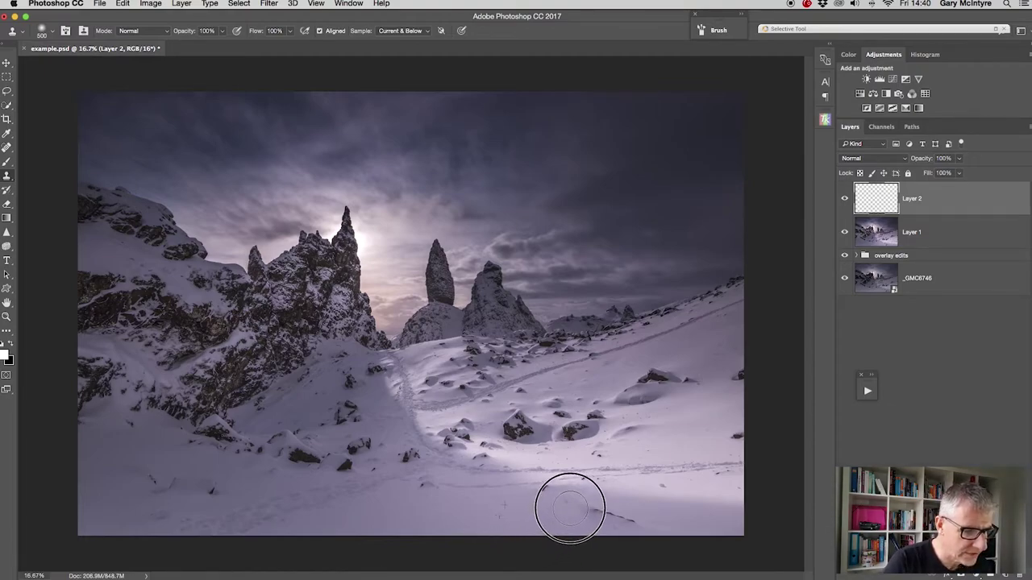
key(bracketleft)
key(bracketleft)
key(bracketright)
key(bracketright)
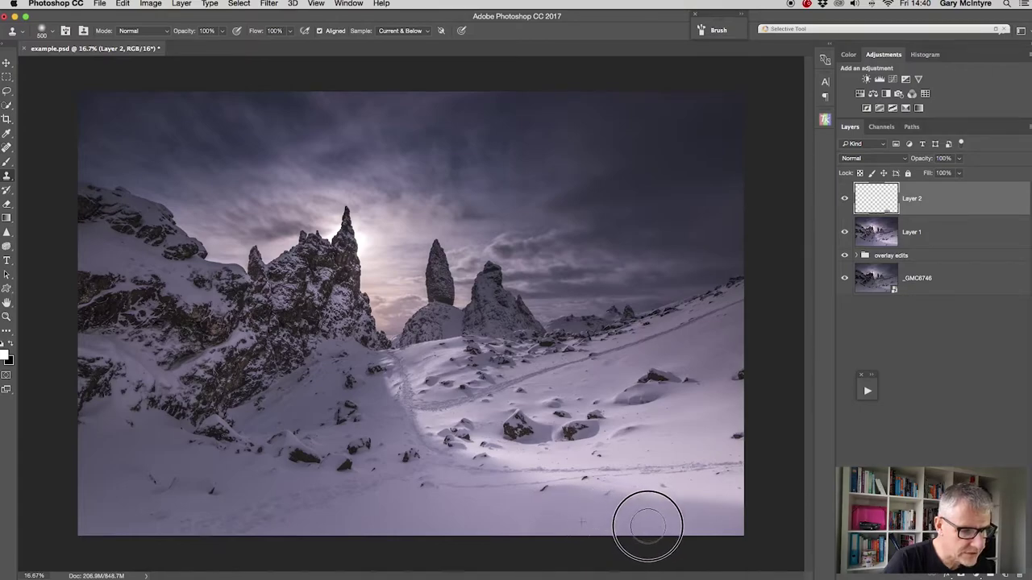
mouse_move(659, 574)
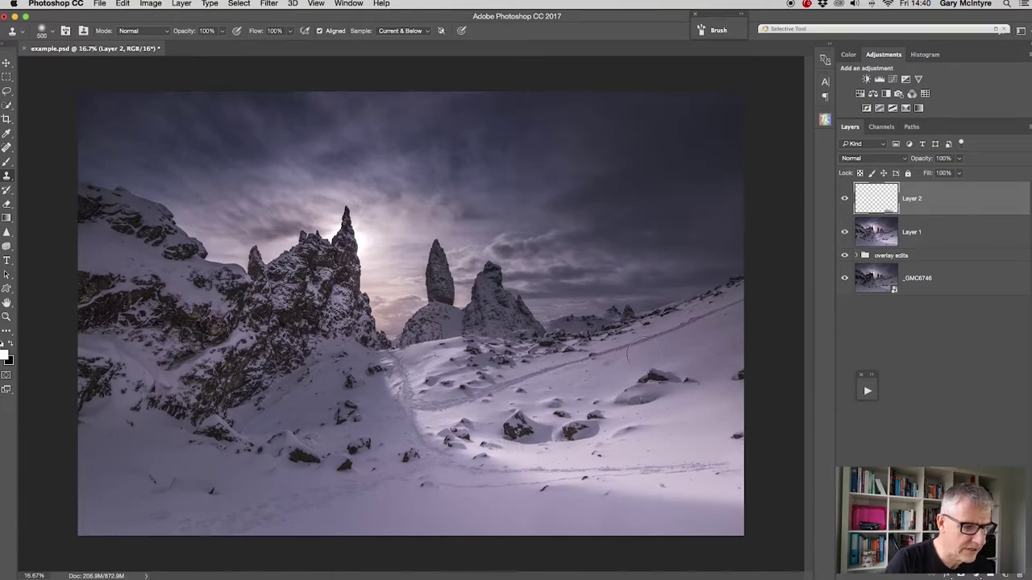
Step: Toggle Layer 2's visibility to compare the cloning, then delete Layer 2
key(v)
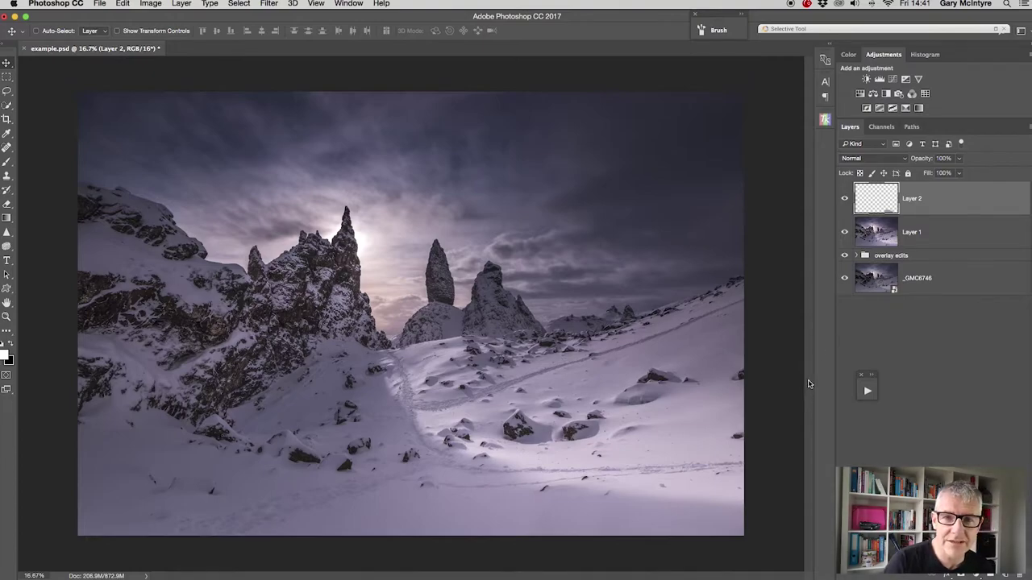
click(845, 198)
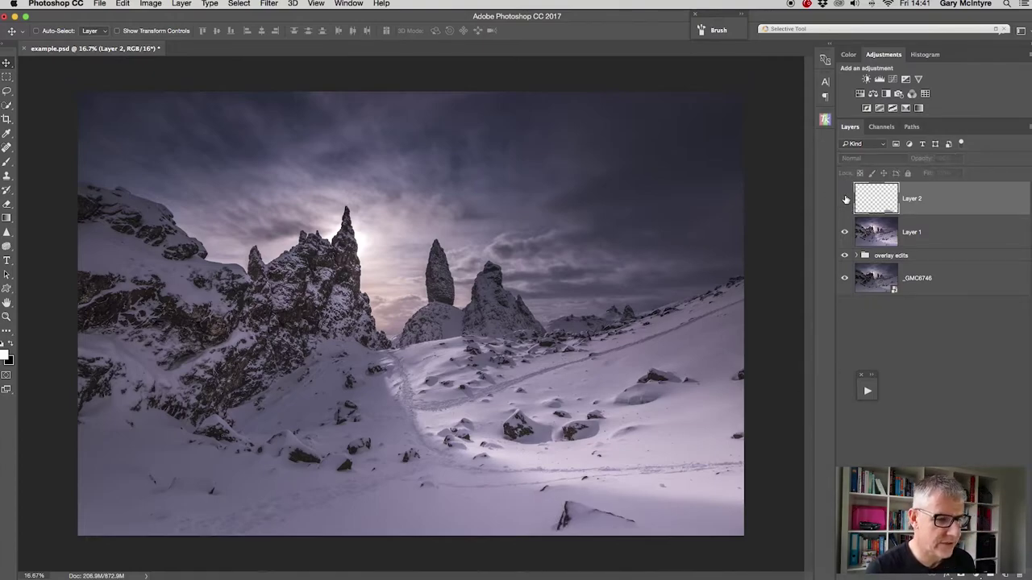
click(845, 198)
click(845, 199)
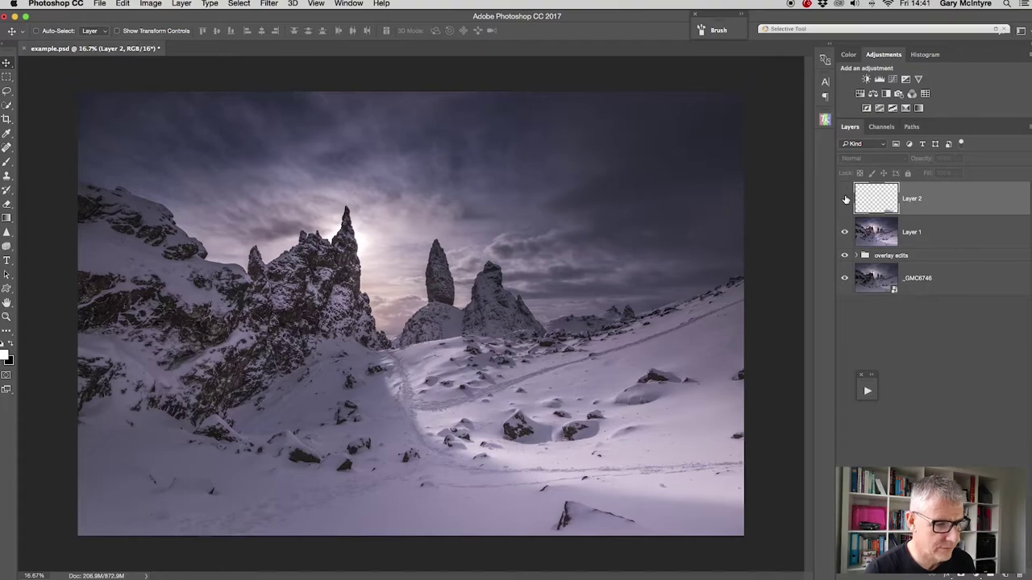
click(845, 199)
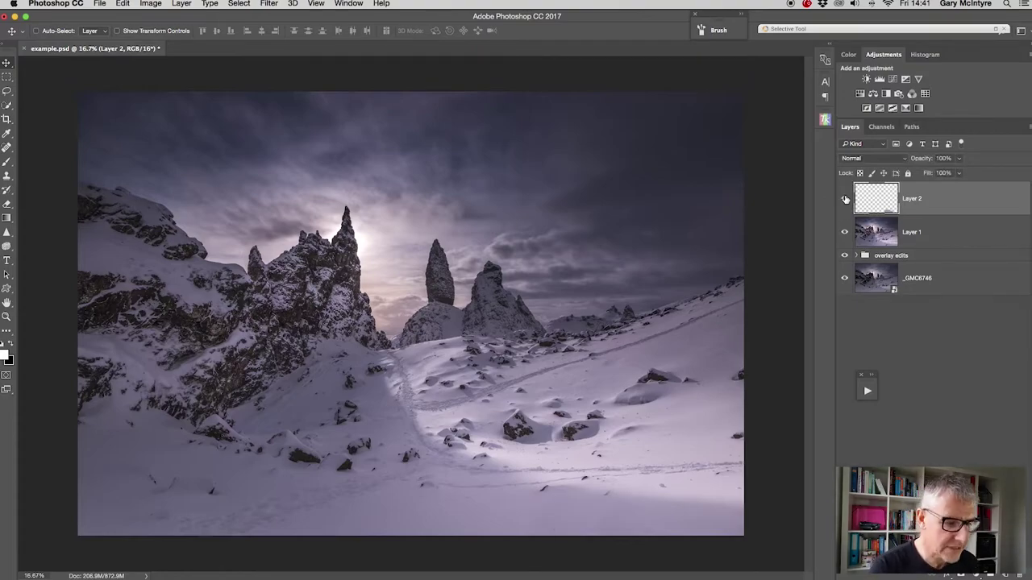
click(845, 198)
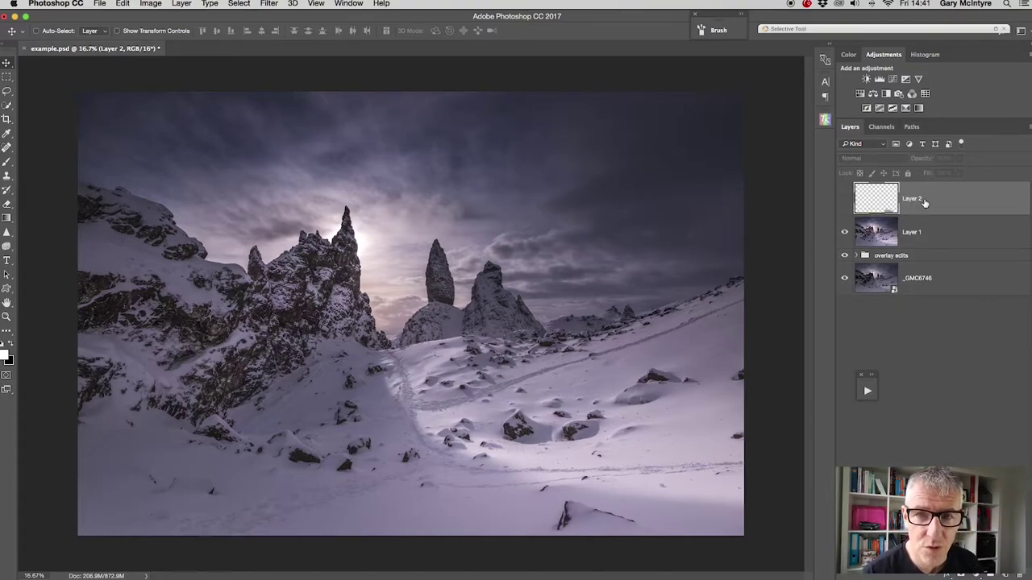
key(Delete)
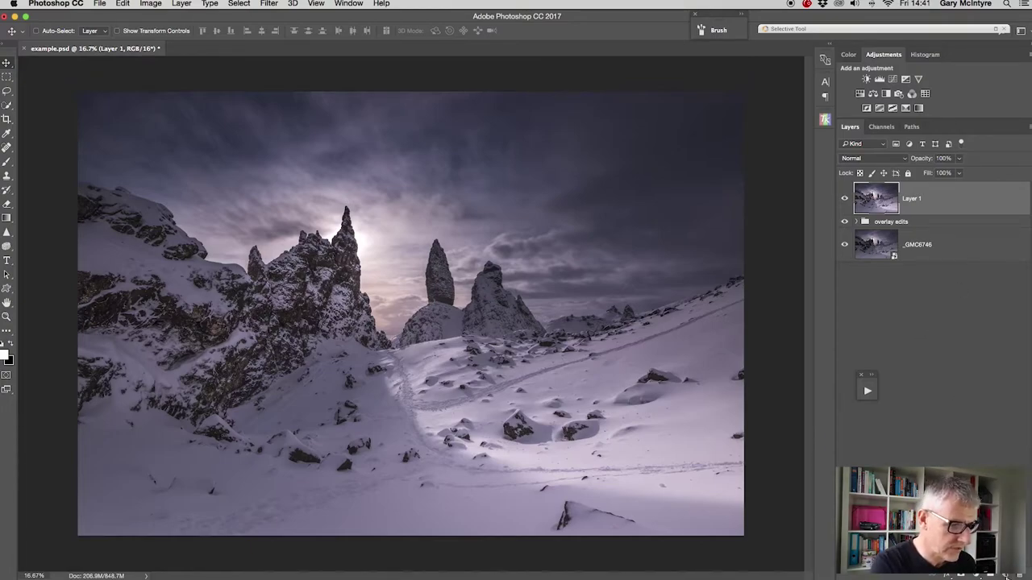
Step: Add a new Layer 2 and try a Clone Stamp stroke near the bottom, then undo it
click(1005, 575)
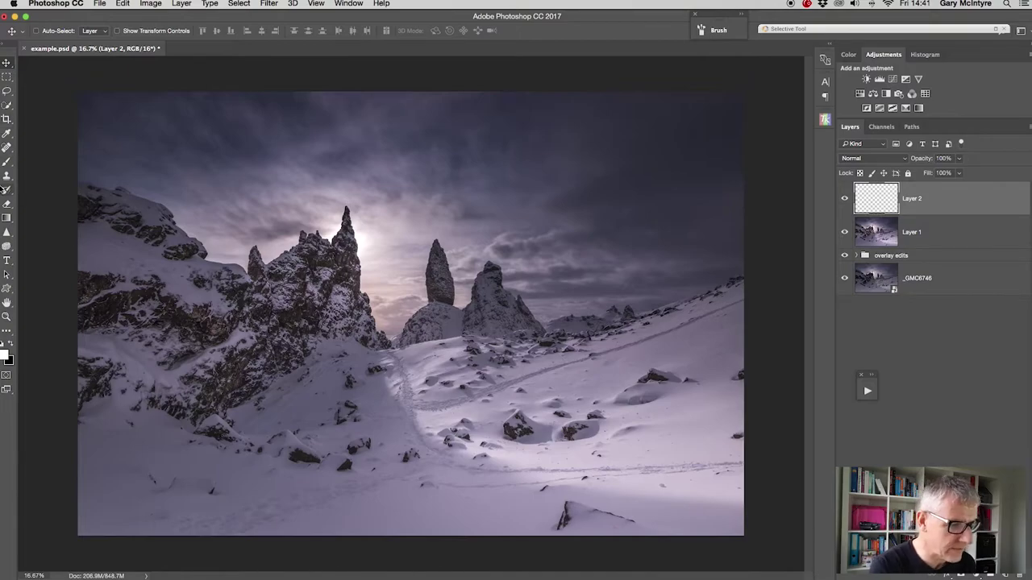
click(7, 175)
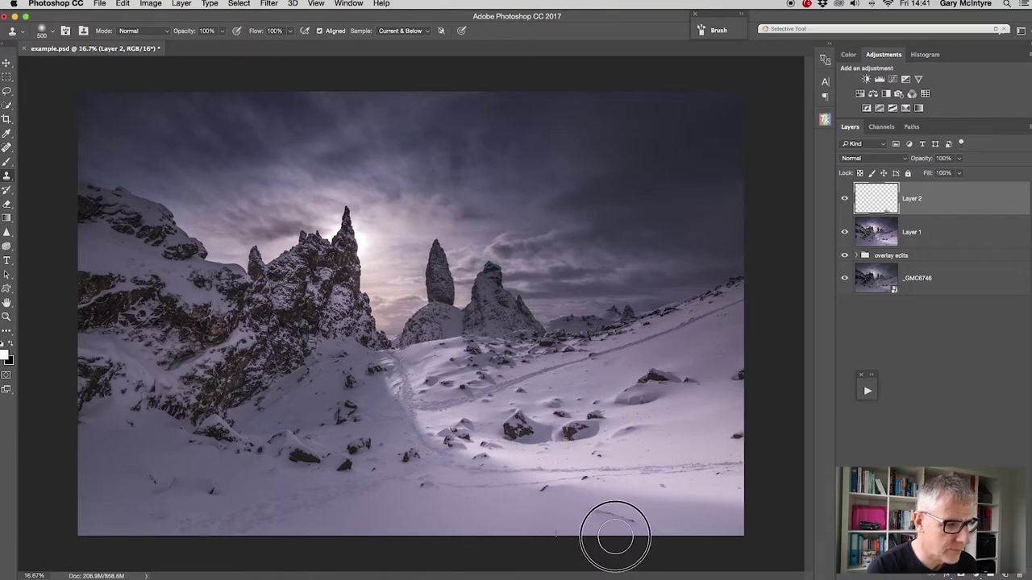
key(bracketright)
key(bracketright)
key(bracketright)
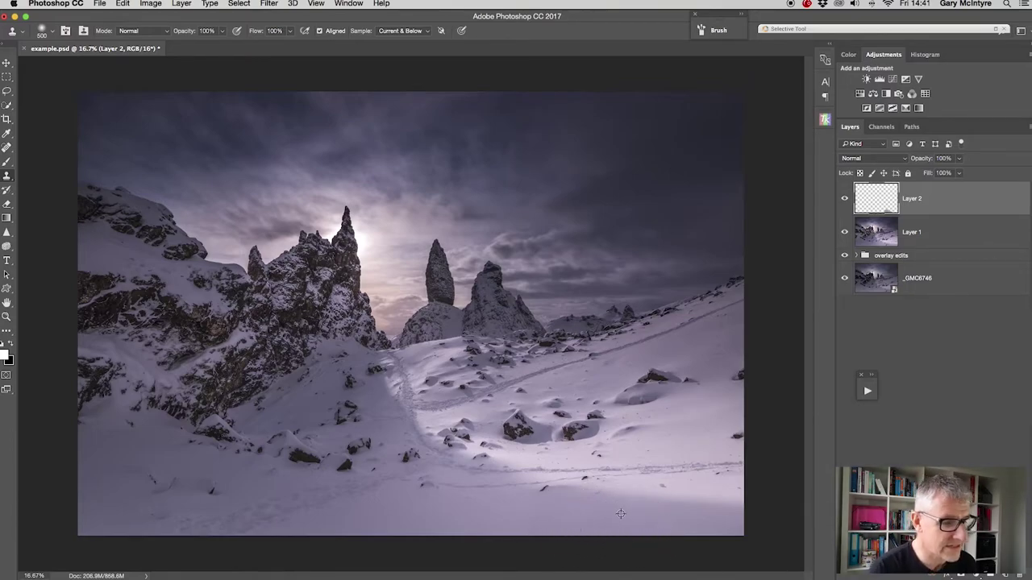
click(597, 521)
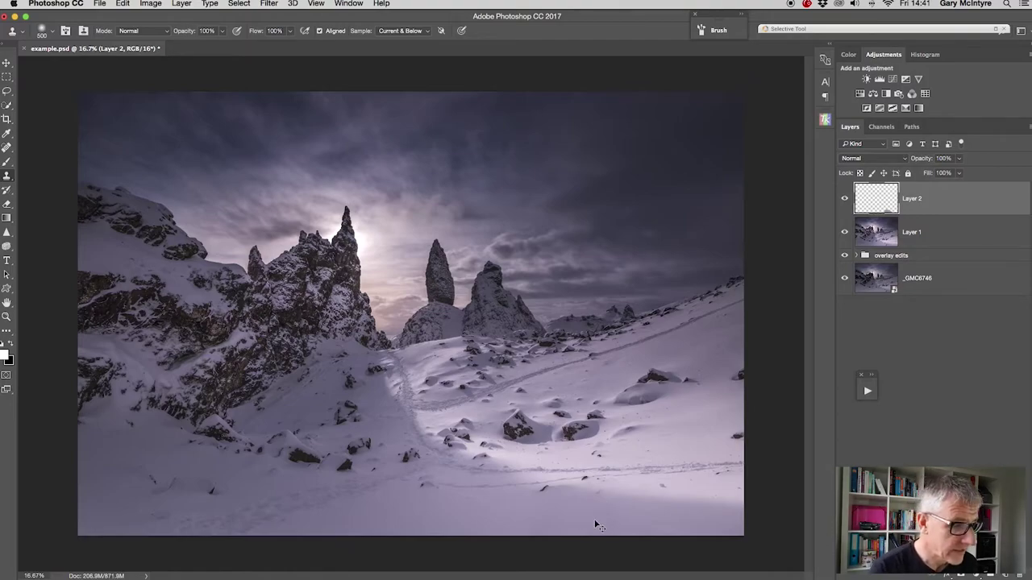
key(super+z)
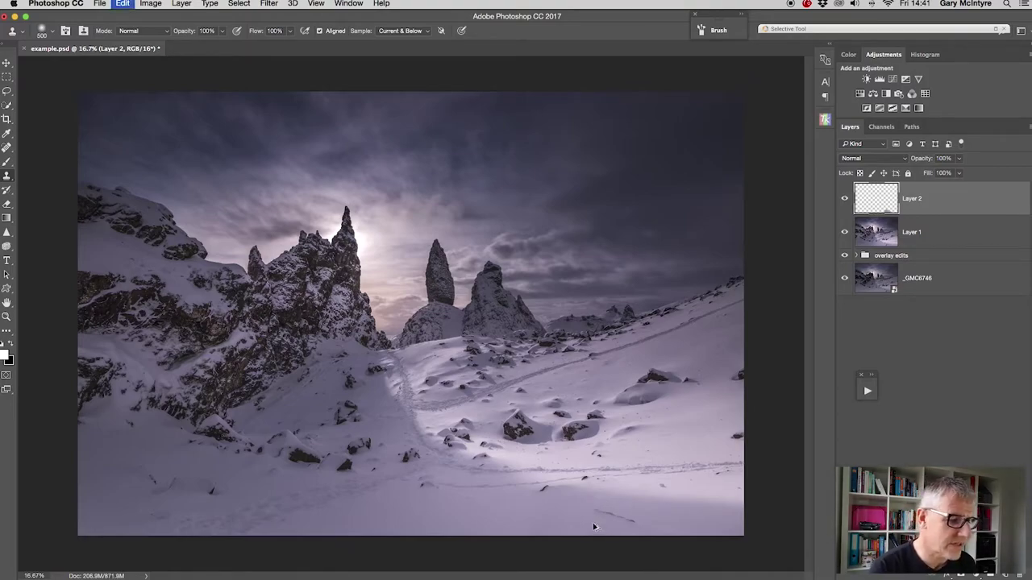
Step: Clone snow over the small bottom rock with a 300 brush and toggle the layer to compare
key(bracketleft)
key(bracketleft)
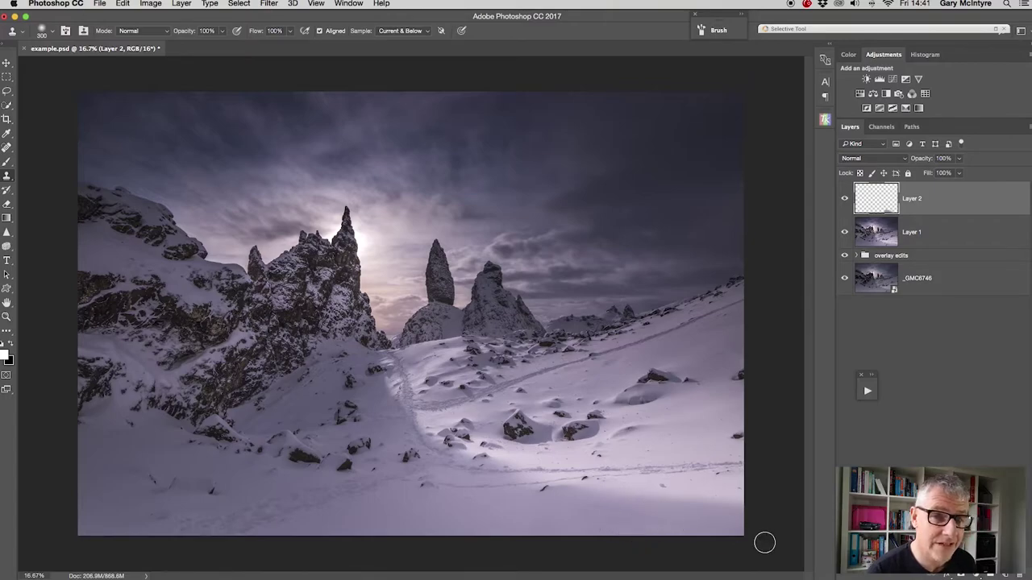
click(548, 522)
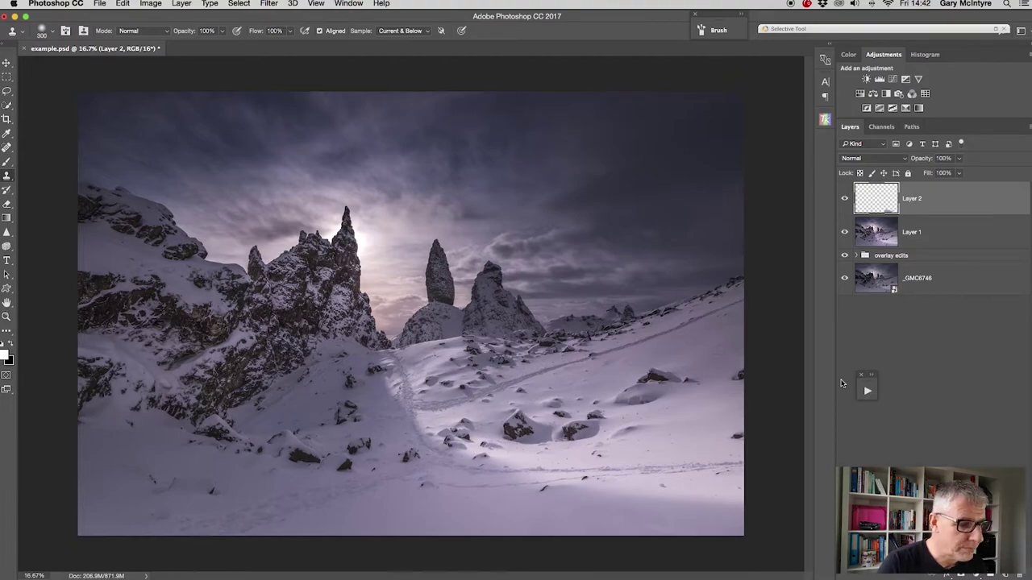
click(844, 198)
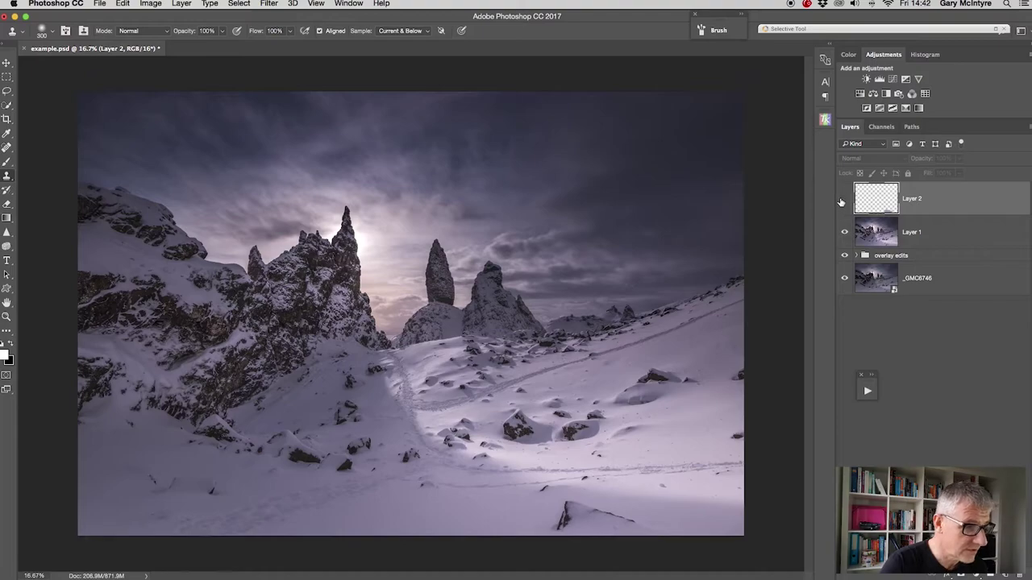
click(843, 200)
click(842, 200)
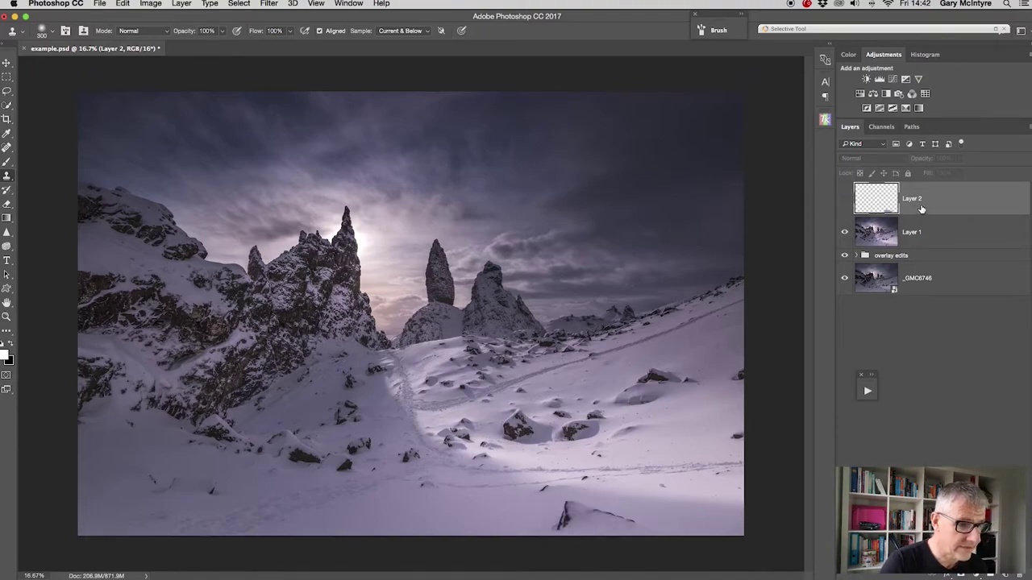
Step: Delete the trial clone layer and apply Pro Contrast with stronger colour-cast and slight contrast correction
key(BackSpace)
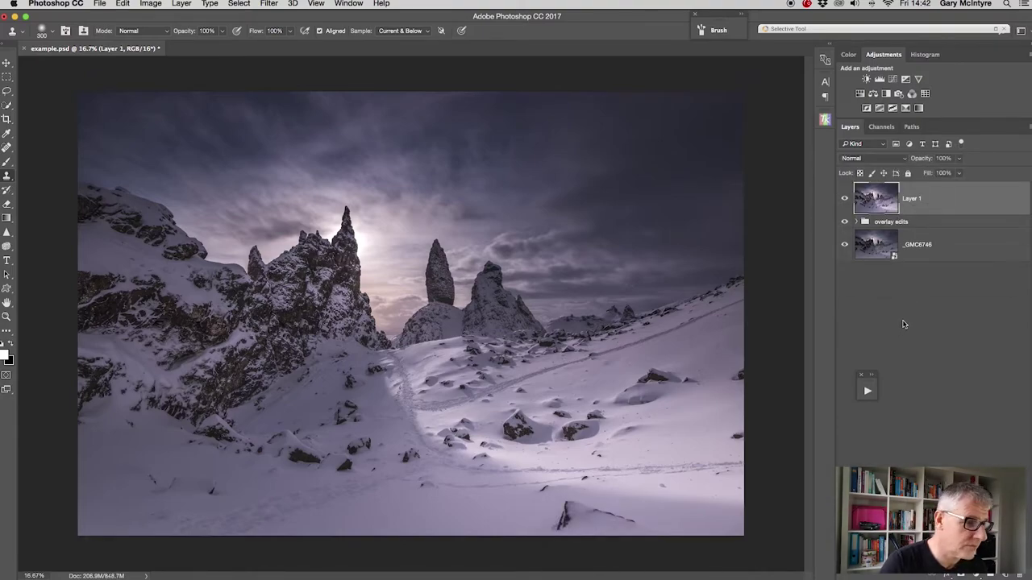
click(861, 226)
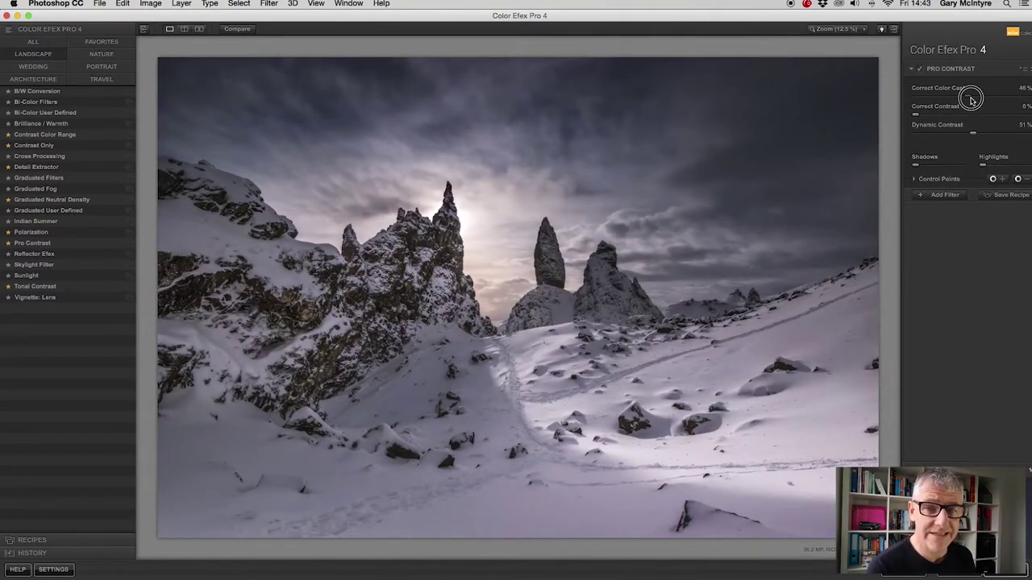
mouse_move(971, 99)
mouse_down()
mouse_move(1015, 99)
mouse_move(916, 99)
mouse_move(963, 99)
mouse_up()
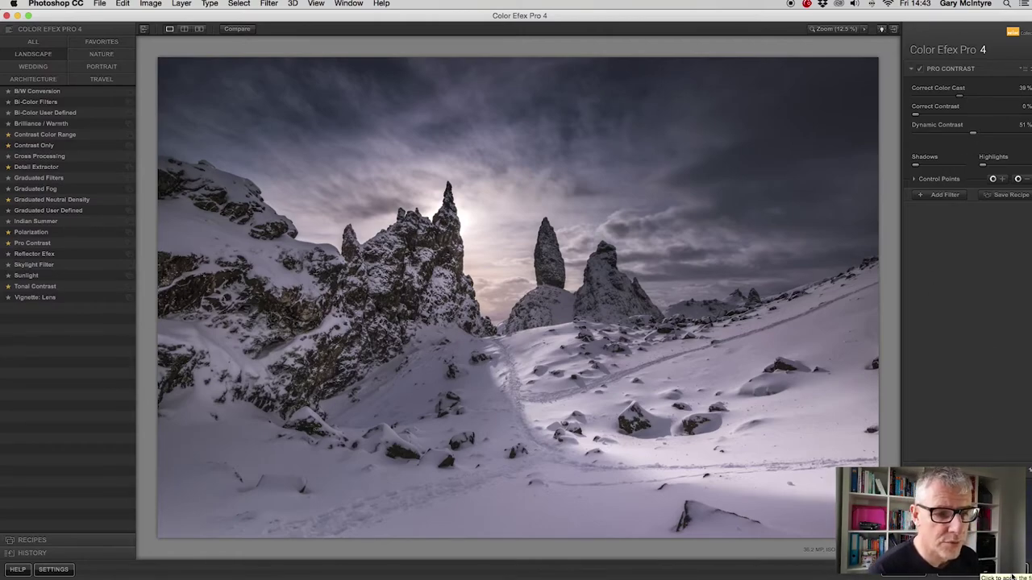
drag(916, 115, 892, 119)
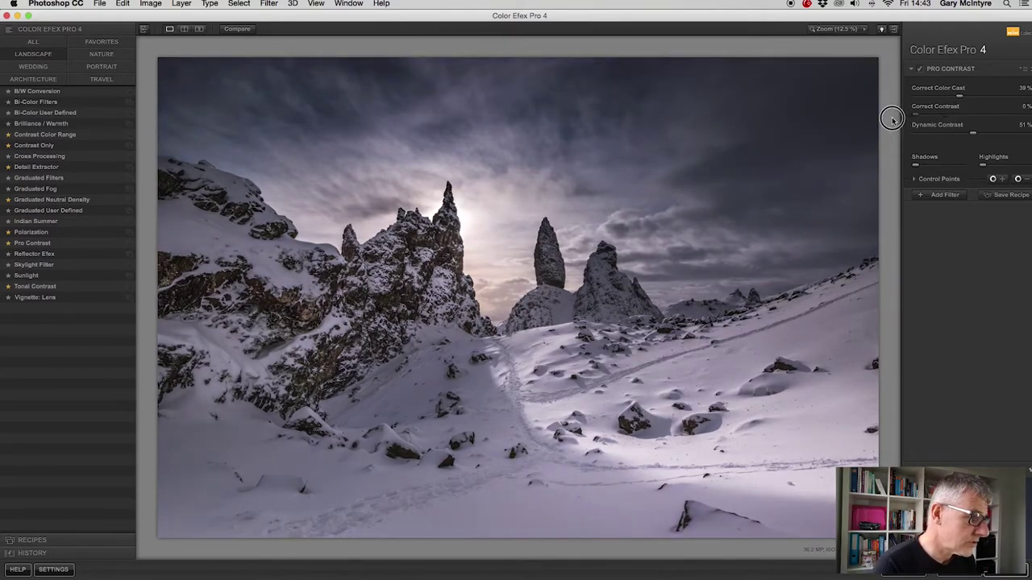
click(1014, 575)
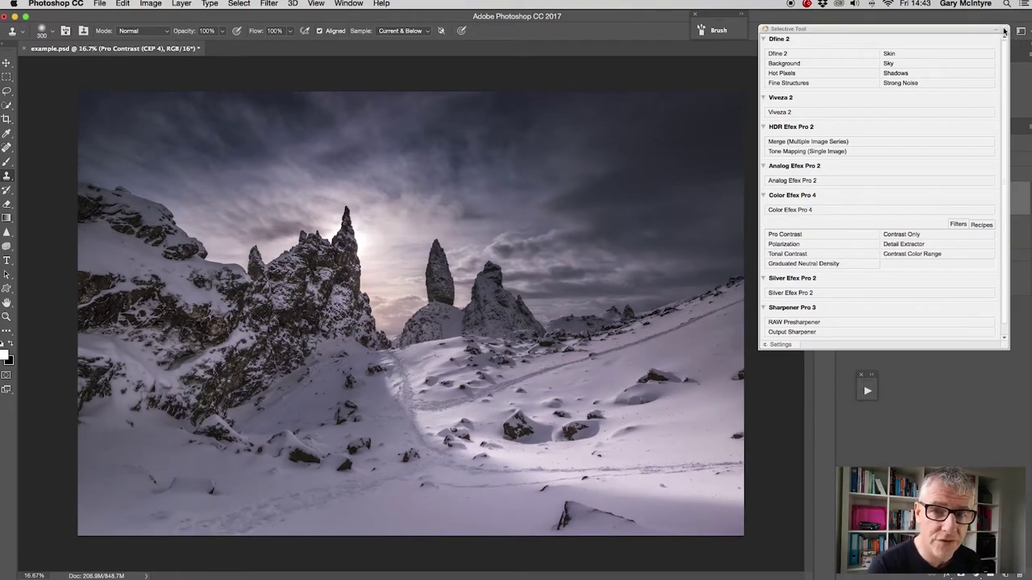
Step: Close the Selective Tool panel and clone snow over the dark right-hand rock on a new layer
click(1004, 30)
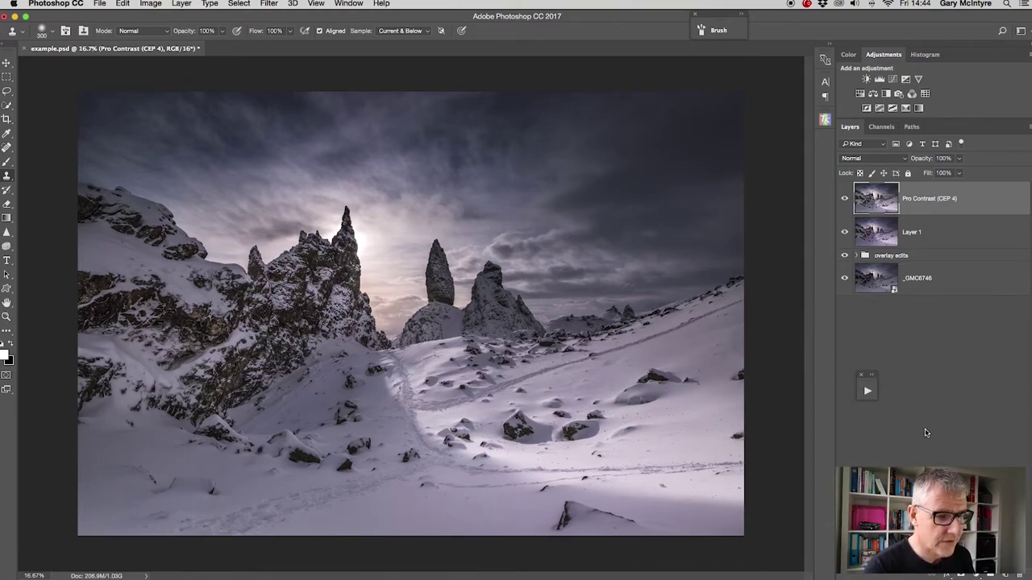
click(1009, 576)
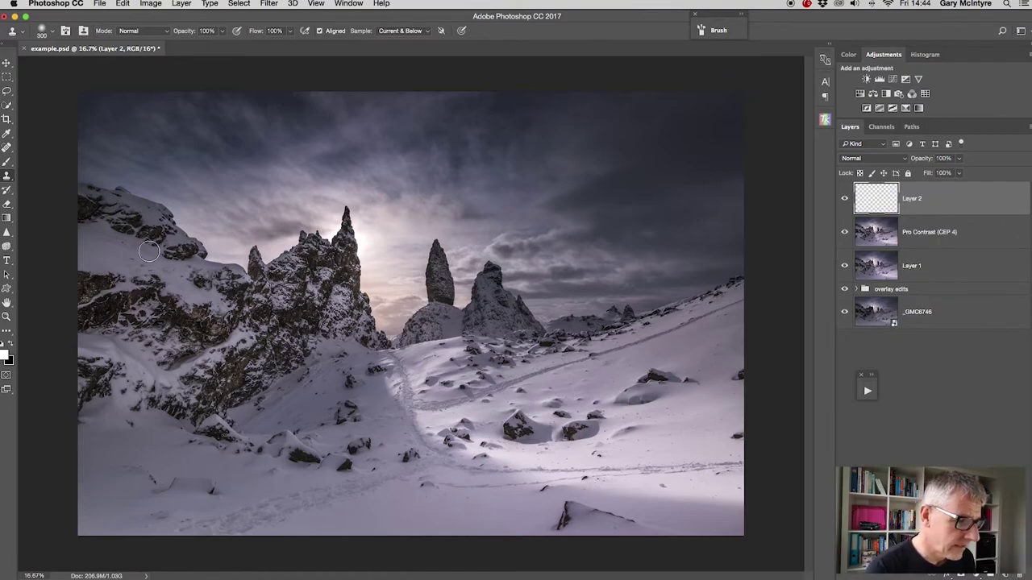
click(6, 177)
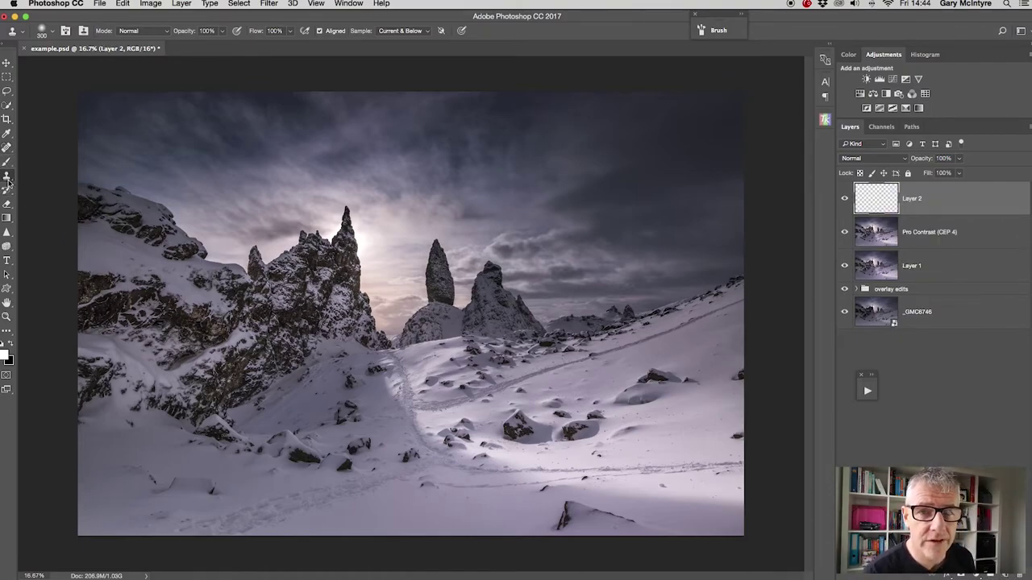
alt+click(713, 442)
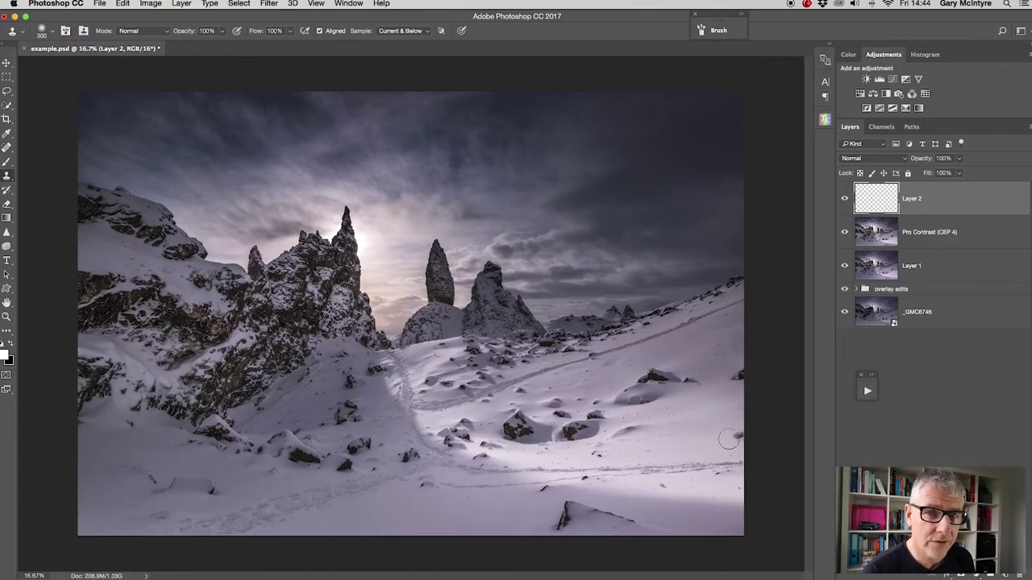
drag(736, 437, 738, 436)
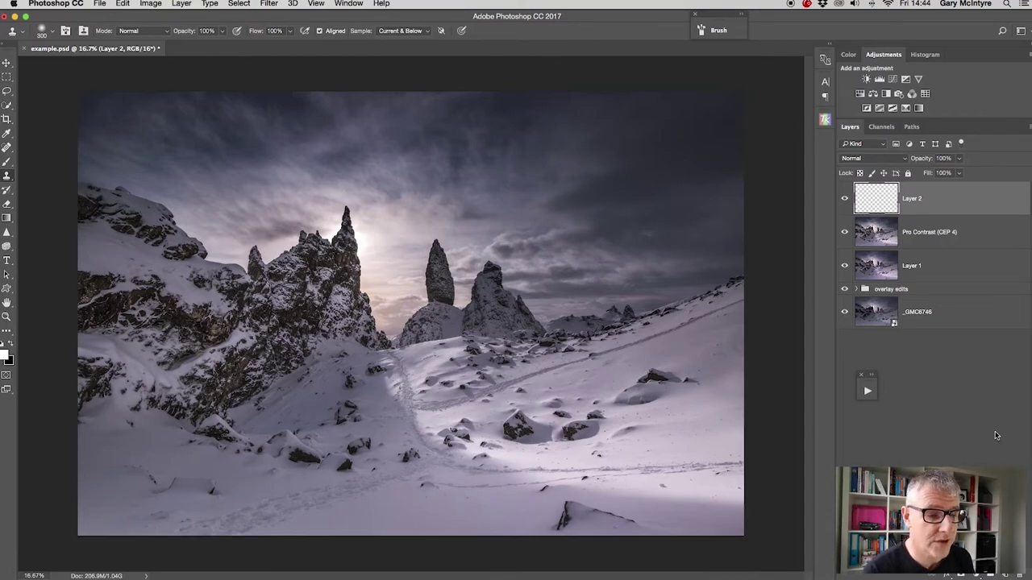
Step: Toggle the clone layer's visibility to compare, then delete it
click(845, 200)
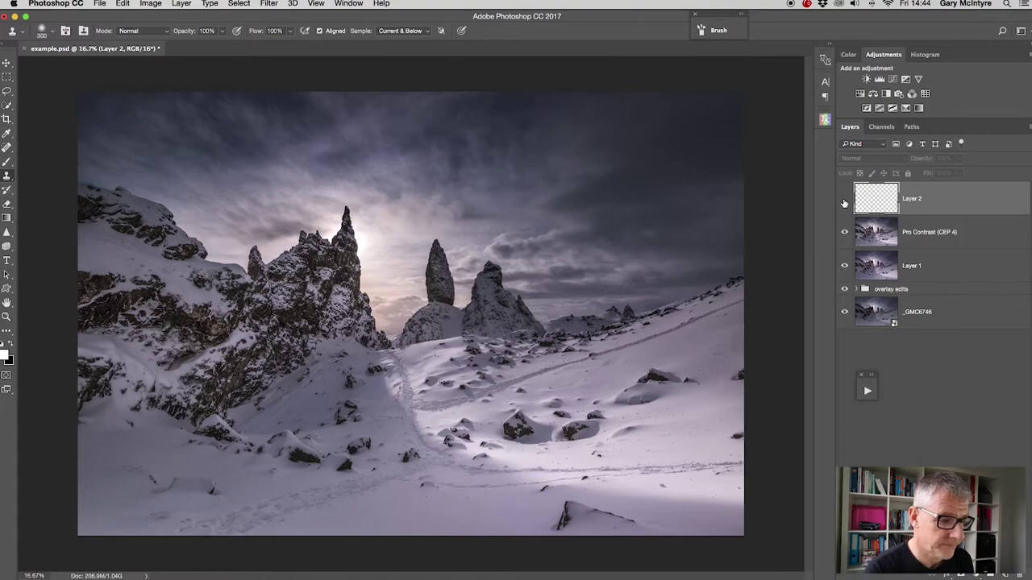
click(844, 200)
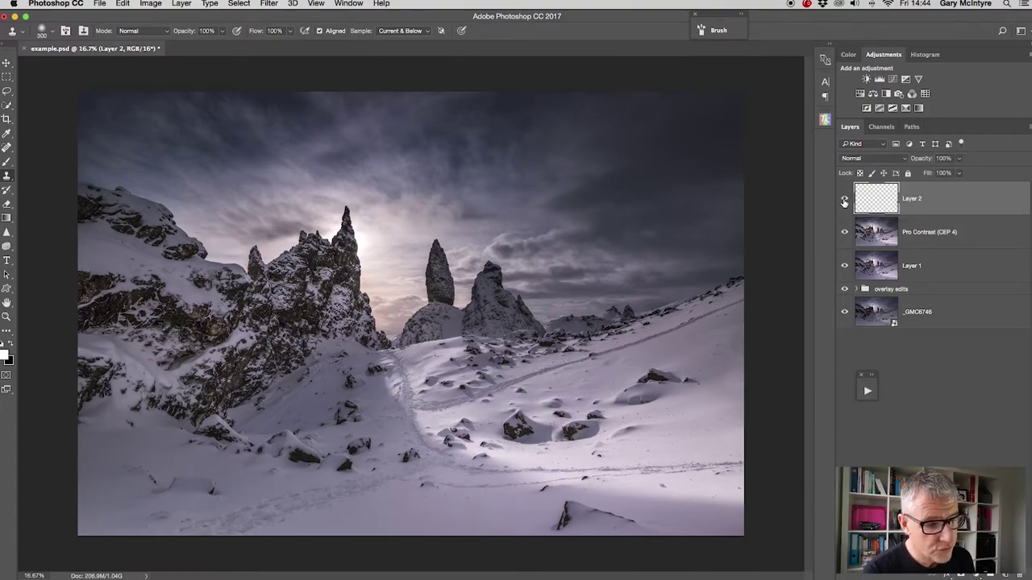
click(844, 200)
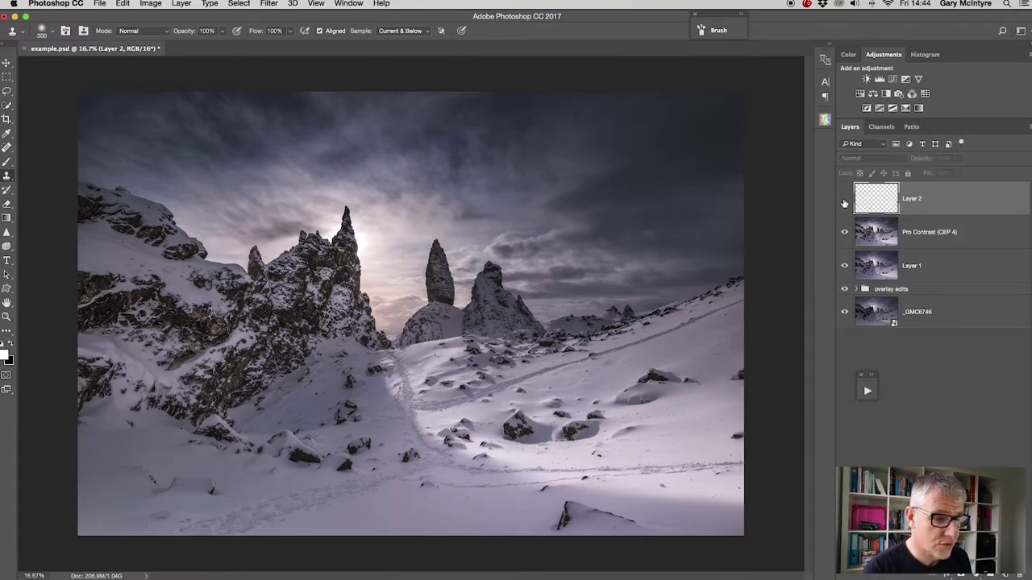
click(844, 200)
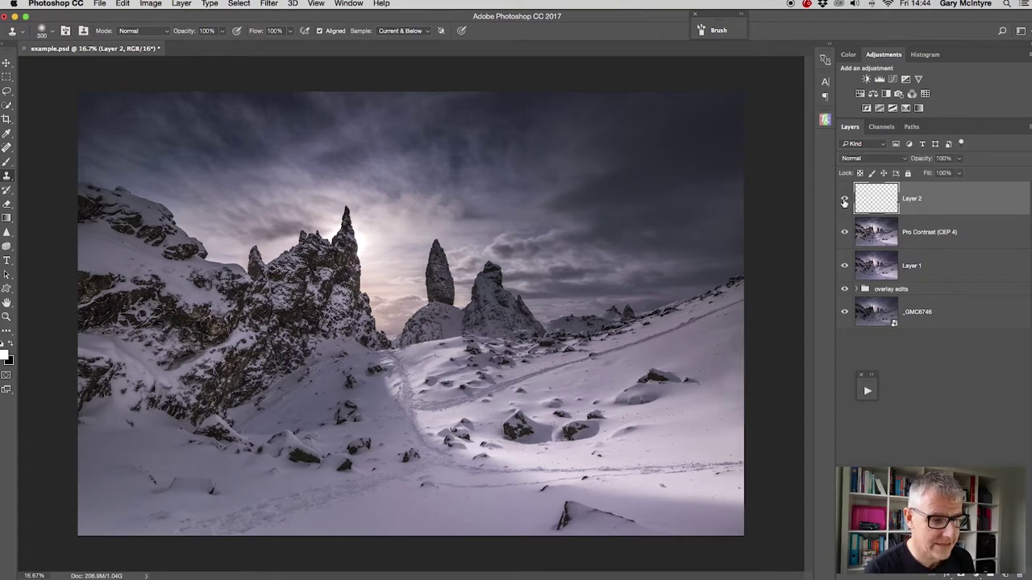
click(844, 201)
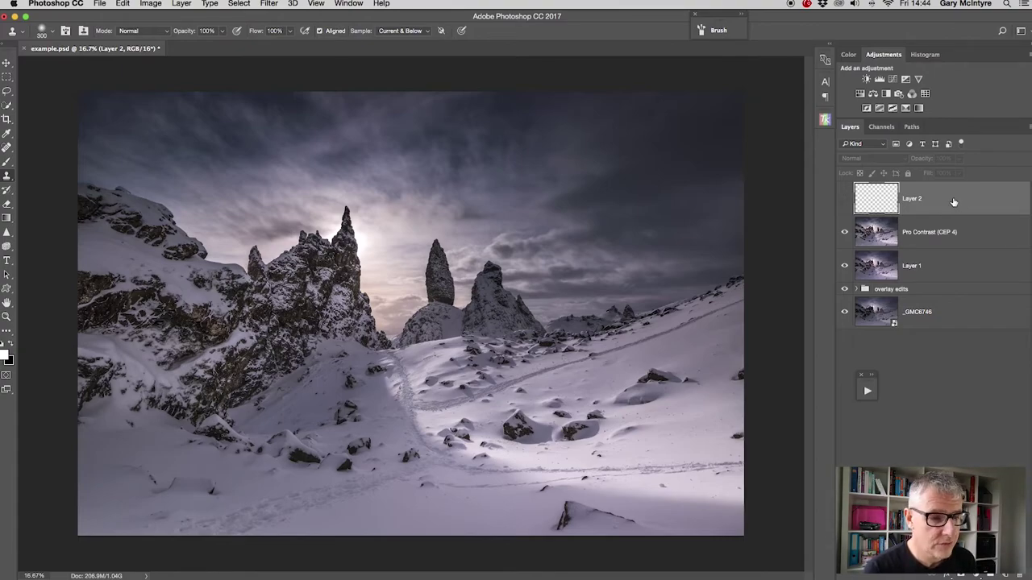
key(BackSpace)
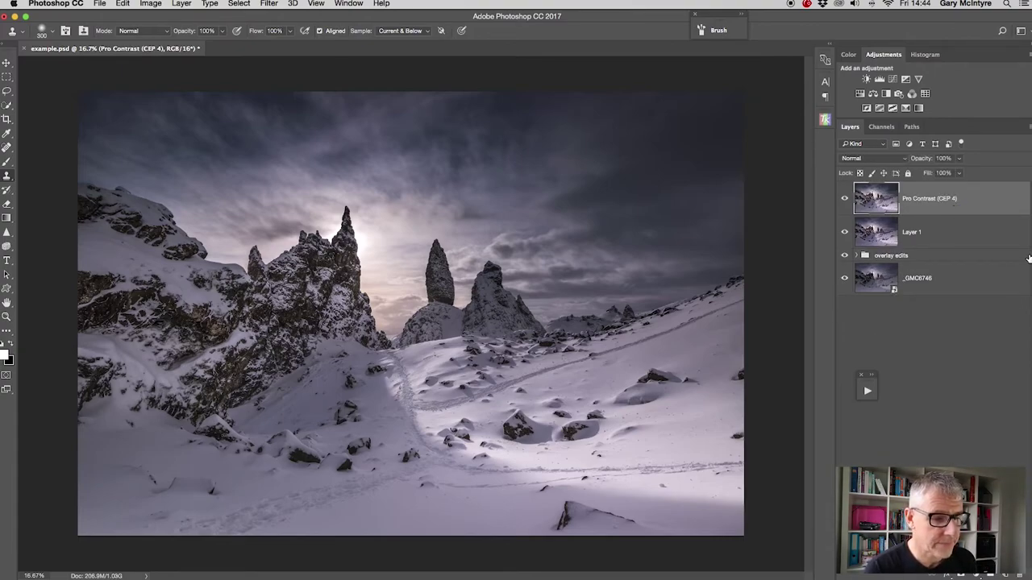
Step: Show the Old Man of Storr image in full-screen mode with all panels hidden, fitted to screen
key(f)
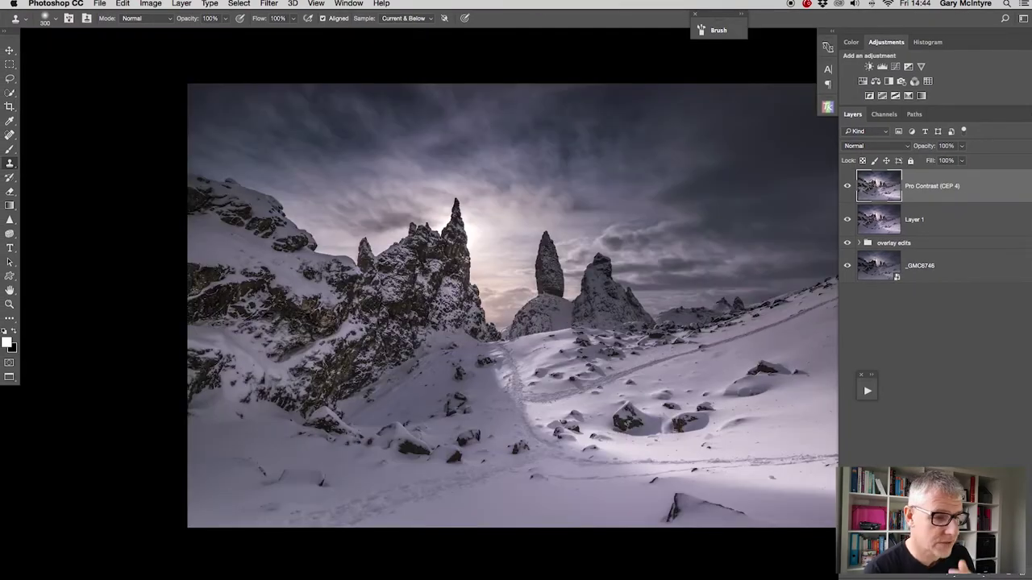
key(f)
key(ctrl+0)
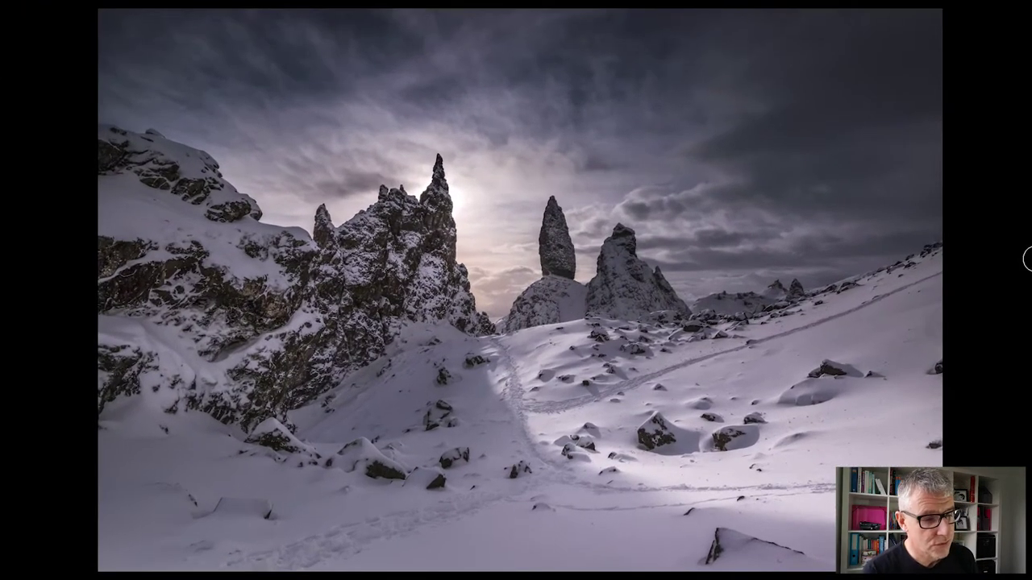